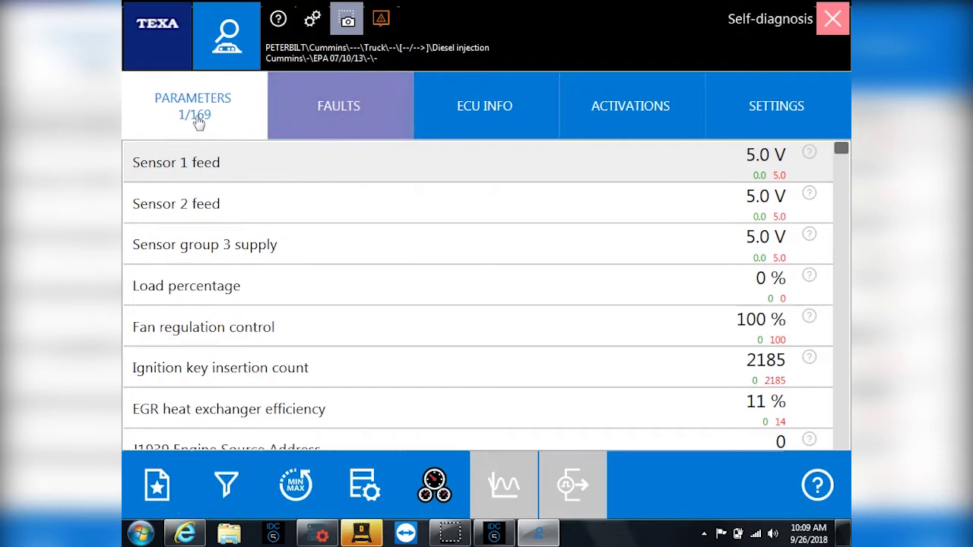
Graph the Sensor 1 feed reading, then view the Aftertreatment Particulate, Regeneration and Reagent parameter groups.
left_click(266, 170)
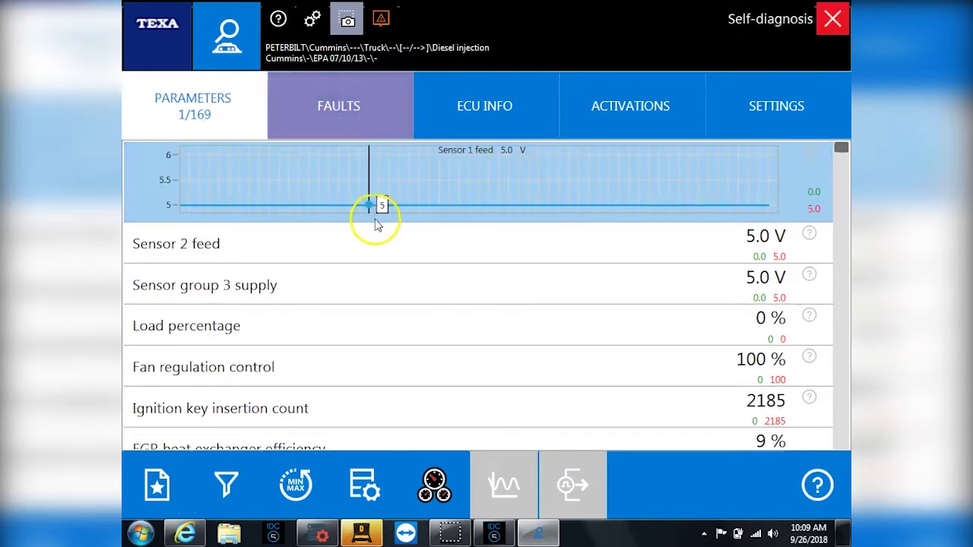
left_click(165, 485)
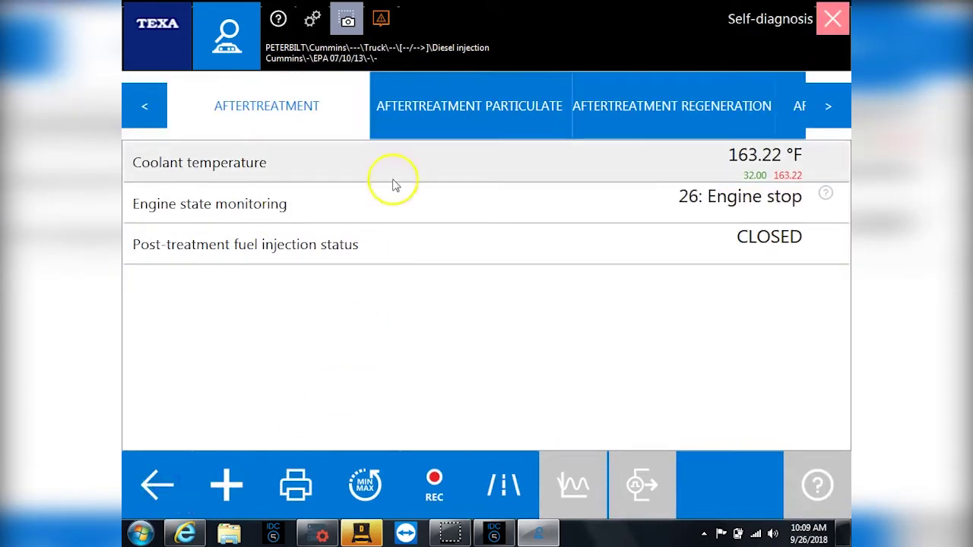
left_click(433, 114)
left_click(615, 116)
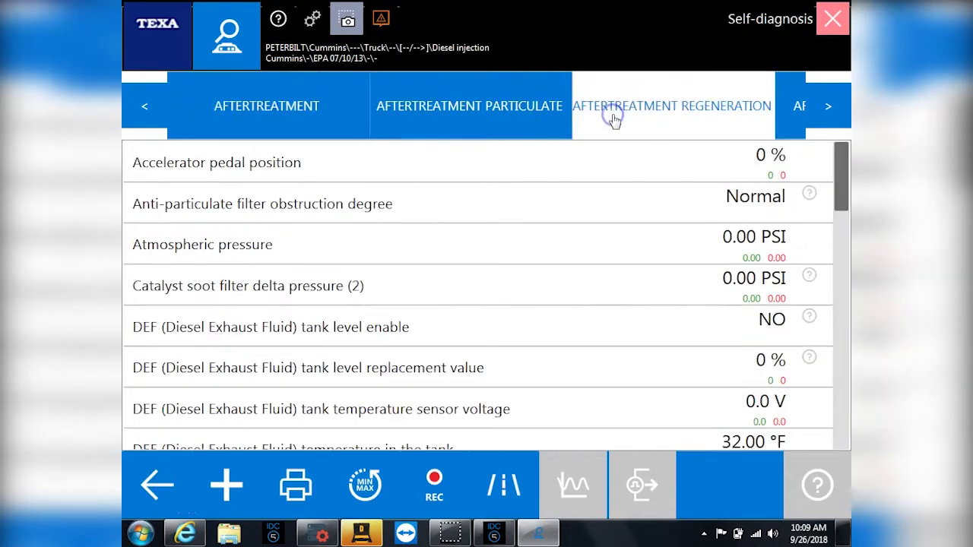
left_click(794, 107)
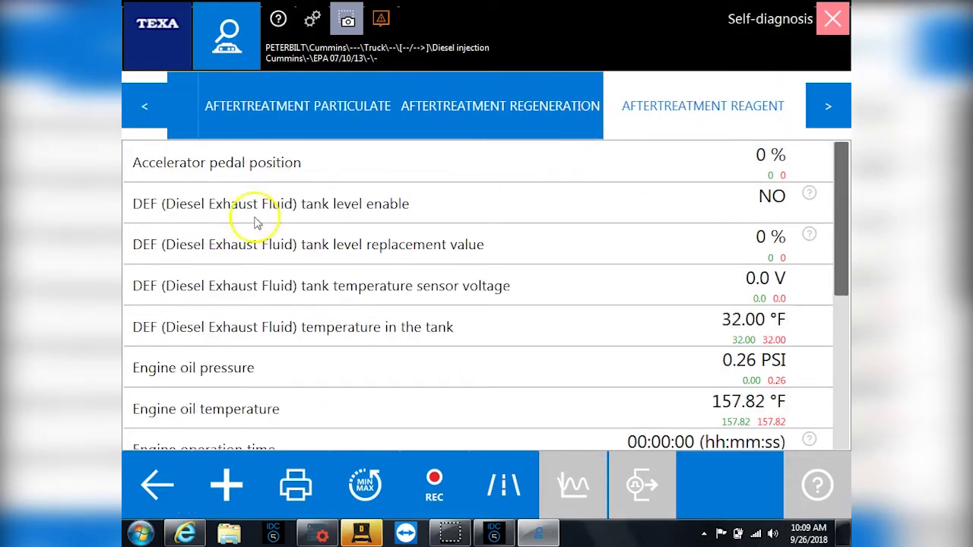
Return to the main parameter list and check the selectable parameter list without changing it.
left_click(156, 484)
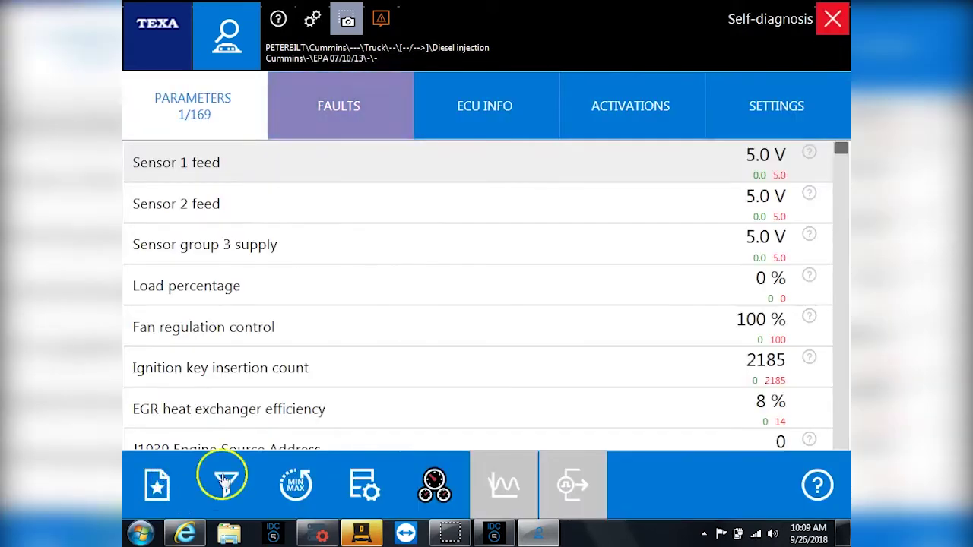
left_click(228, 485)
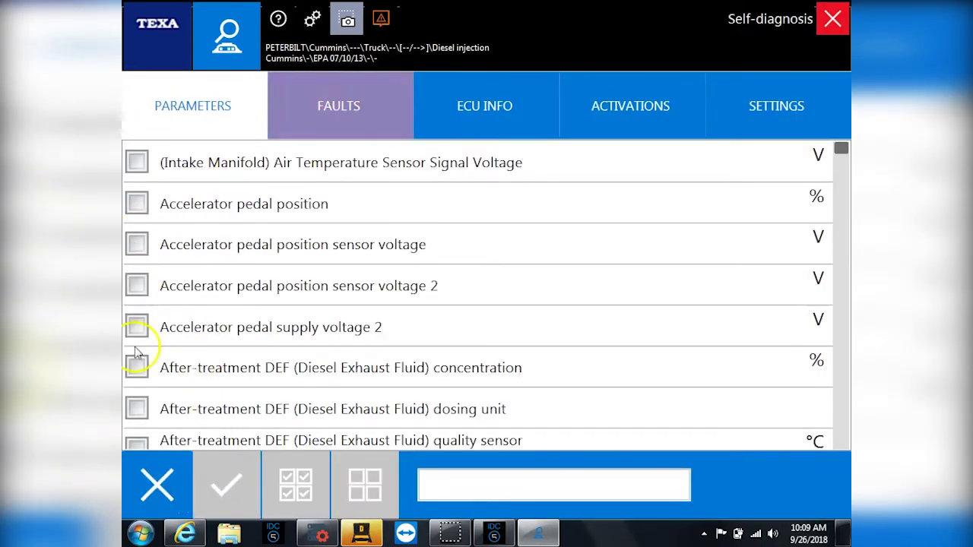
left_click(152, 483)
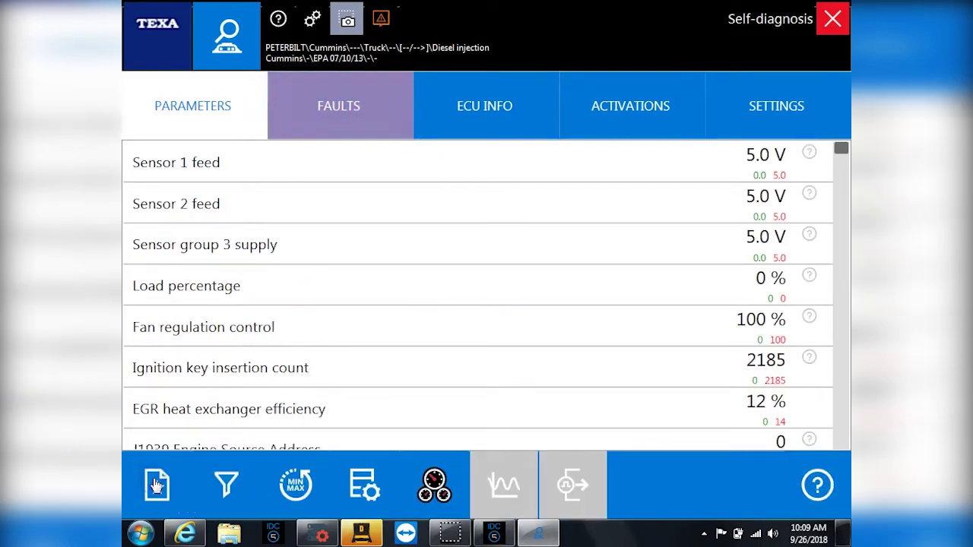
Page through the fuel system, turbo/EGR and aftertreatment dashboard diagrams (pages 1\3 to 3\3).
left_click(427, 486)
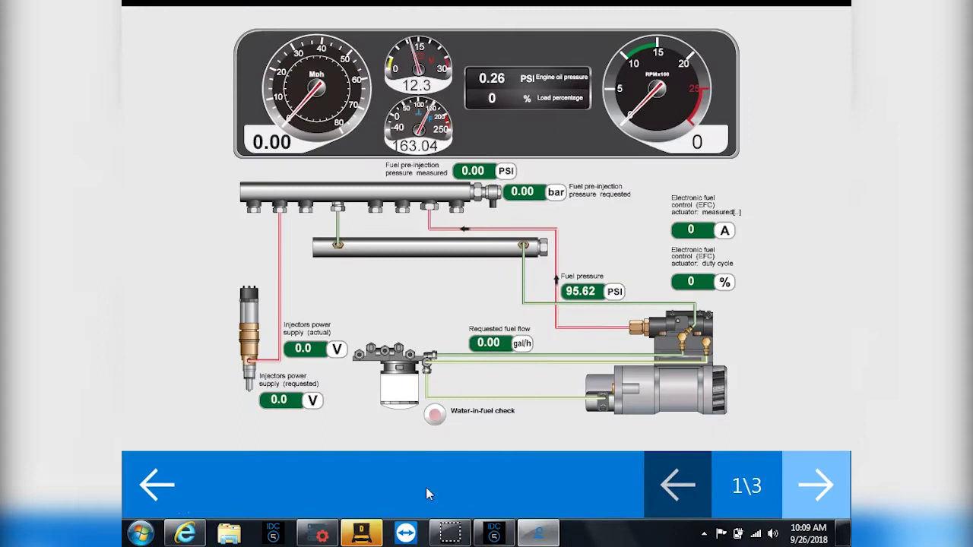
left_click(439, 378)
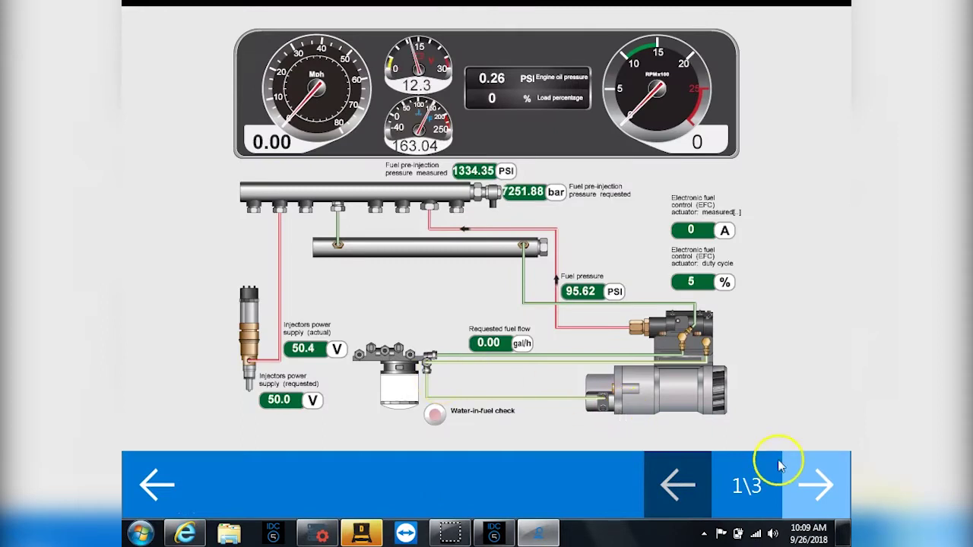
left_click(816, 487)
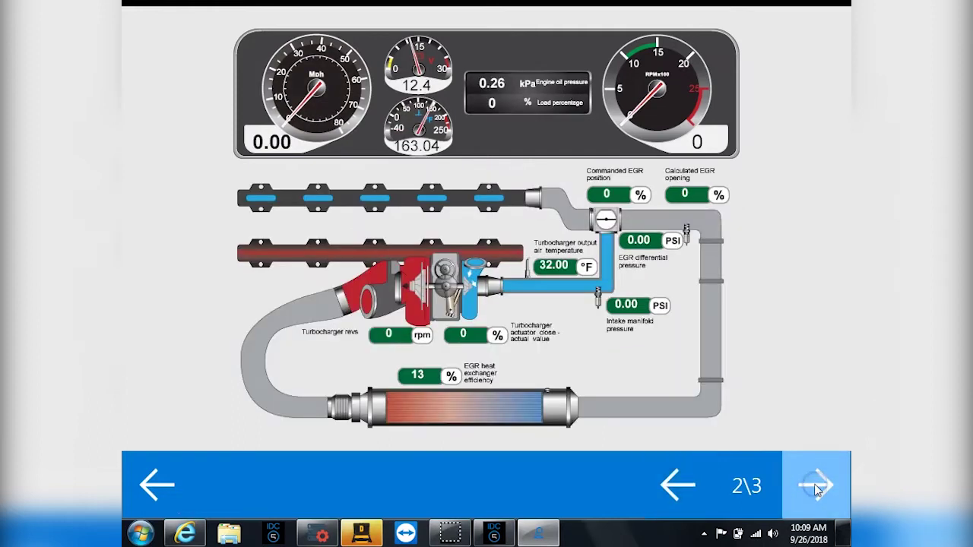
left_click(816, 486)
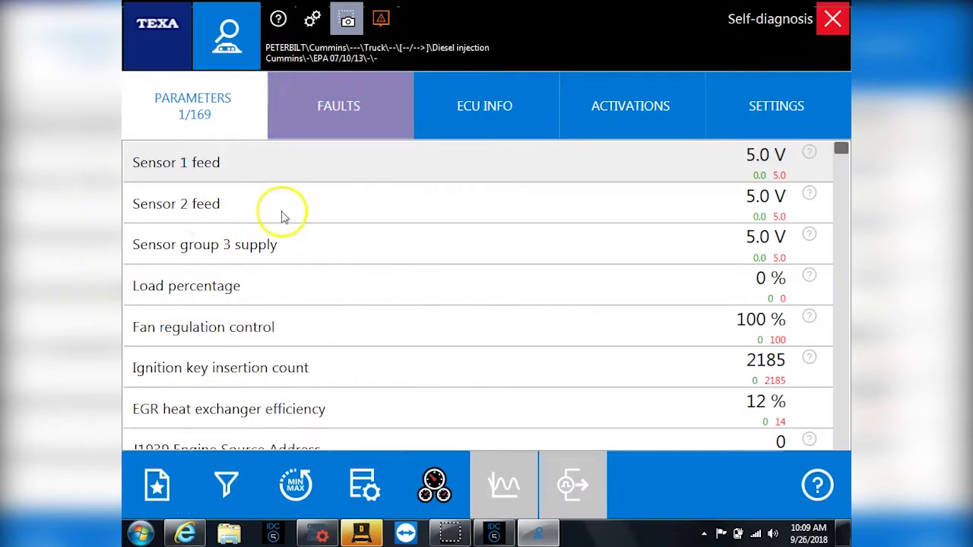
Check the NOx variation speed and NOx implausible data fault details, showing error code 3748, counter 2.
left_click(309, 131)
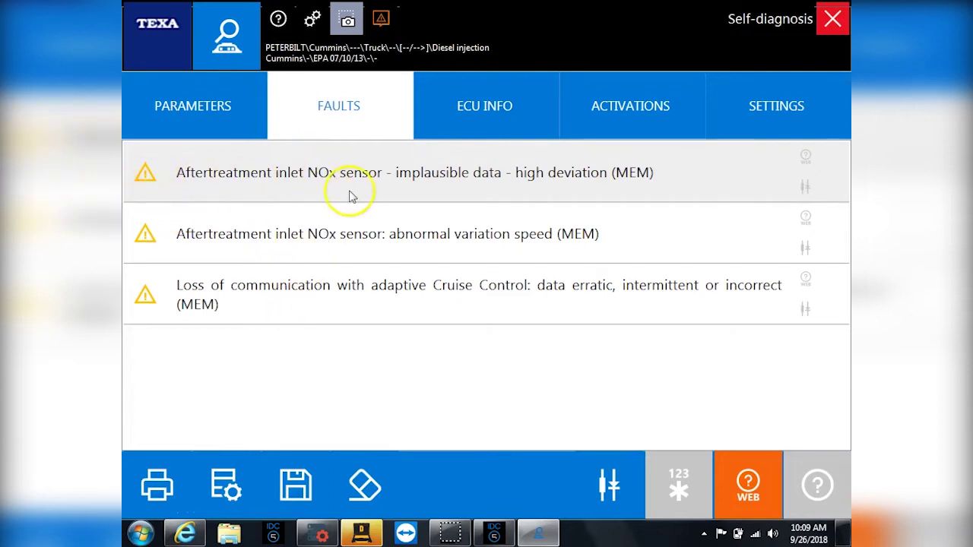
left_click(406, 221)
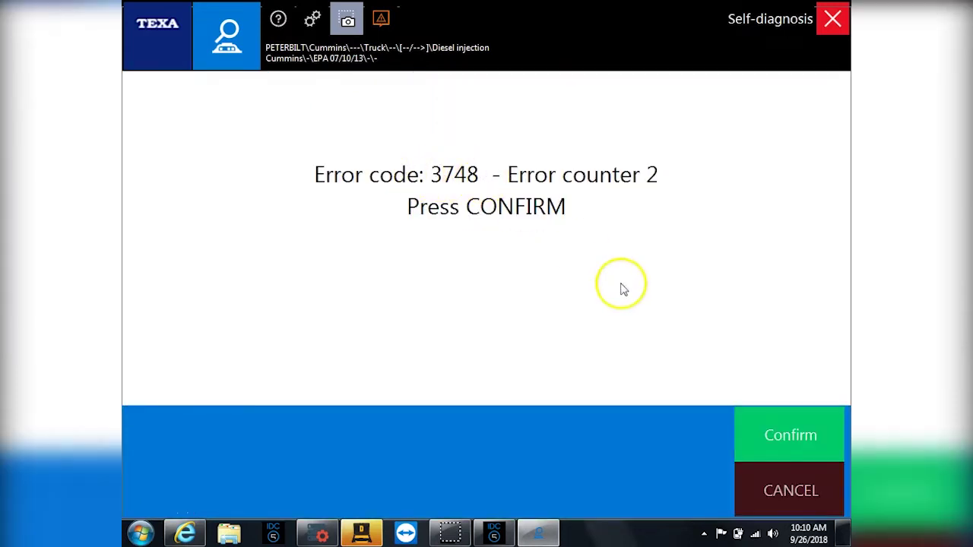
left_click(771, 434)
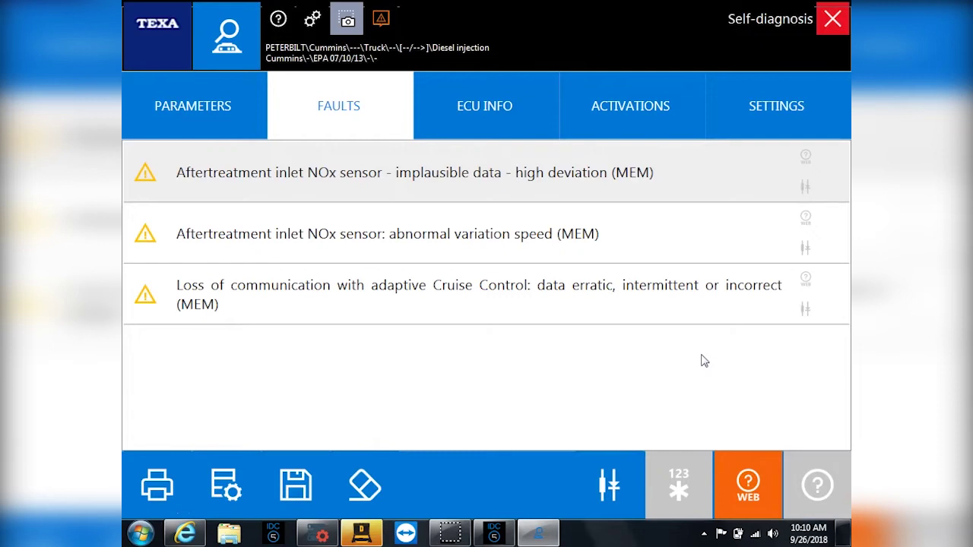
left_click(498, 199)
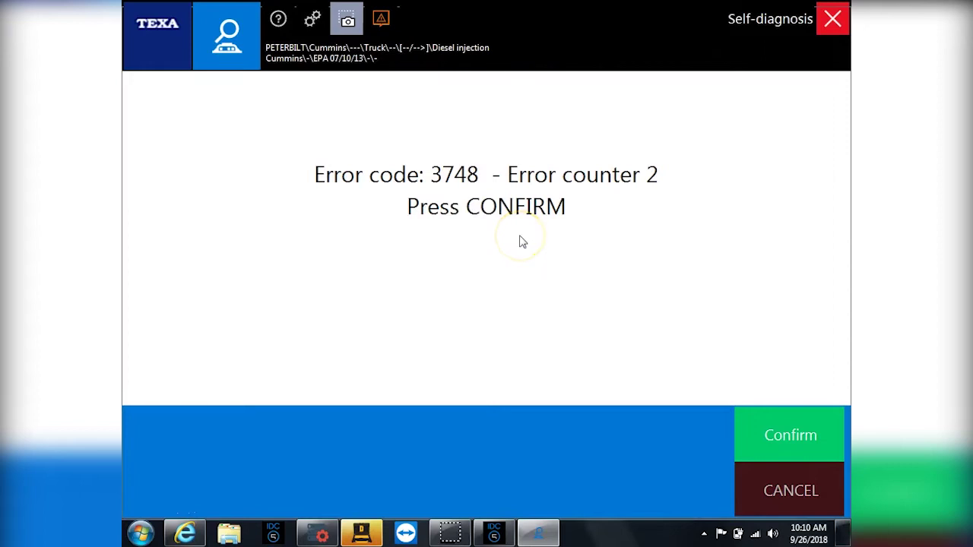
left_click(776, 424)
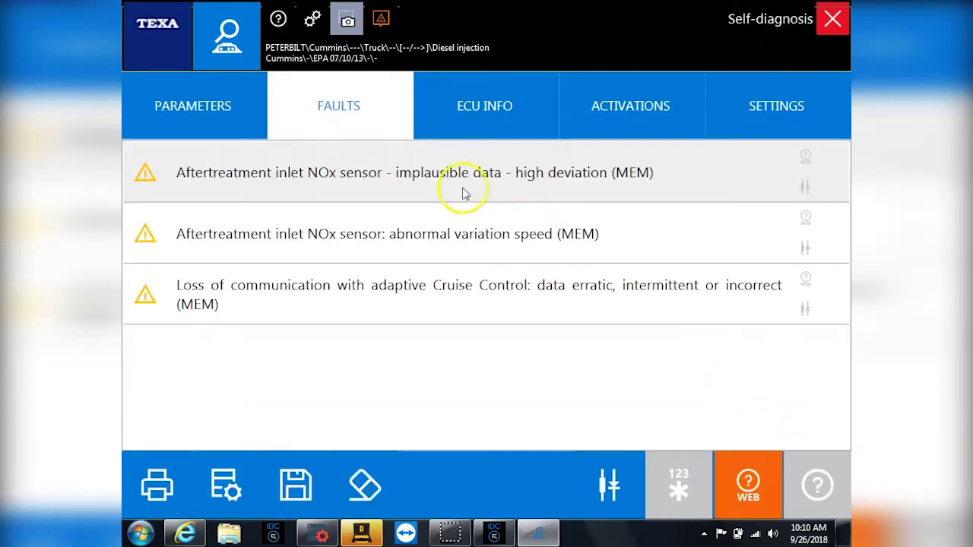
Show ECU Info and scroll to the VIN, part number CM2350A and manufacturer CMMNS entries.
left_click(465, 131)
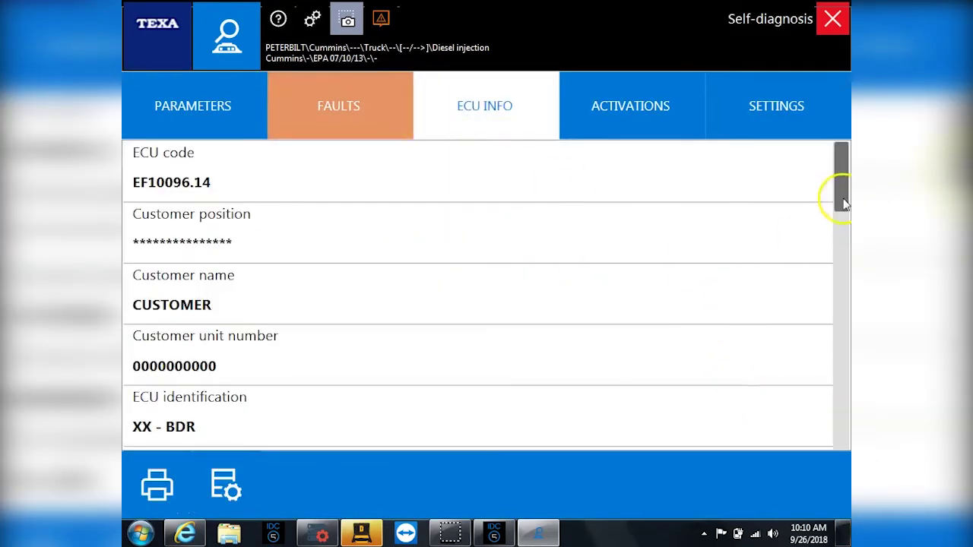
left_click_drag(839, 199, 845, 346)
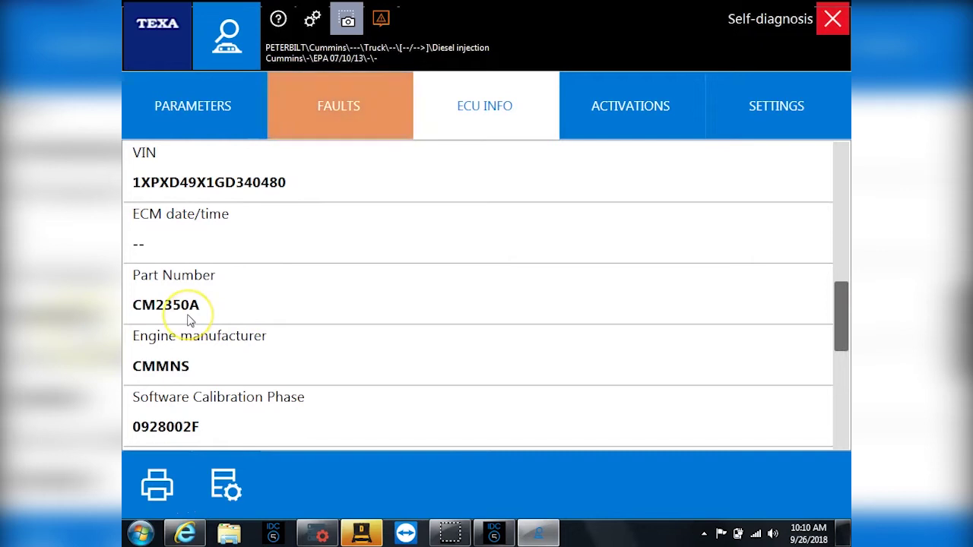
left_click(318, 535)
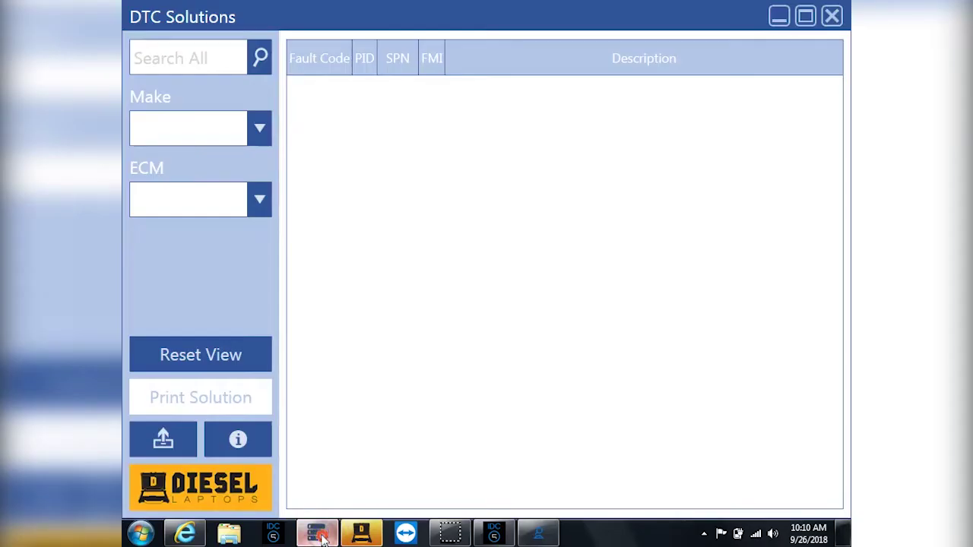
left_click(261, 130)
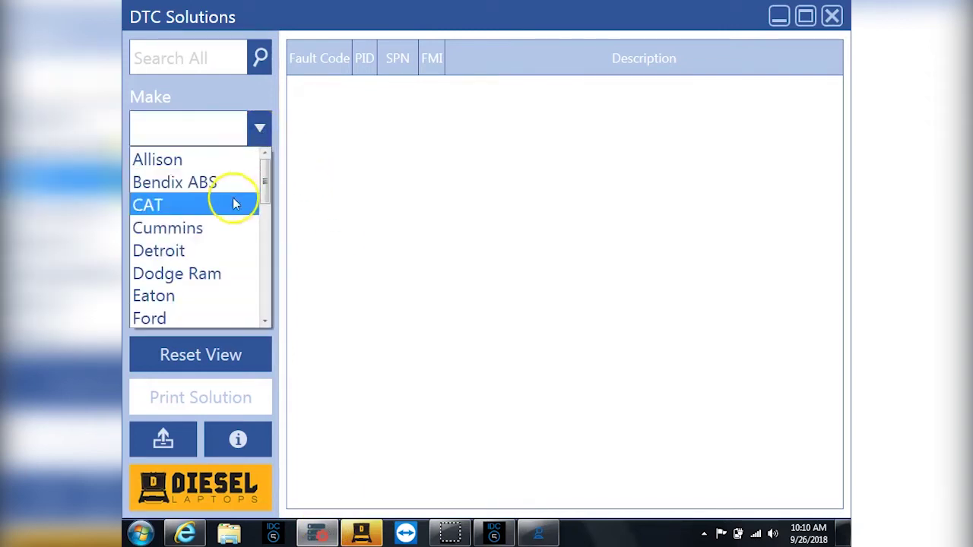
left_click(201, 221)
left_click(209, 206)
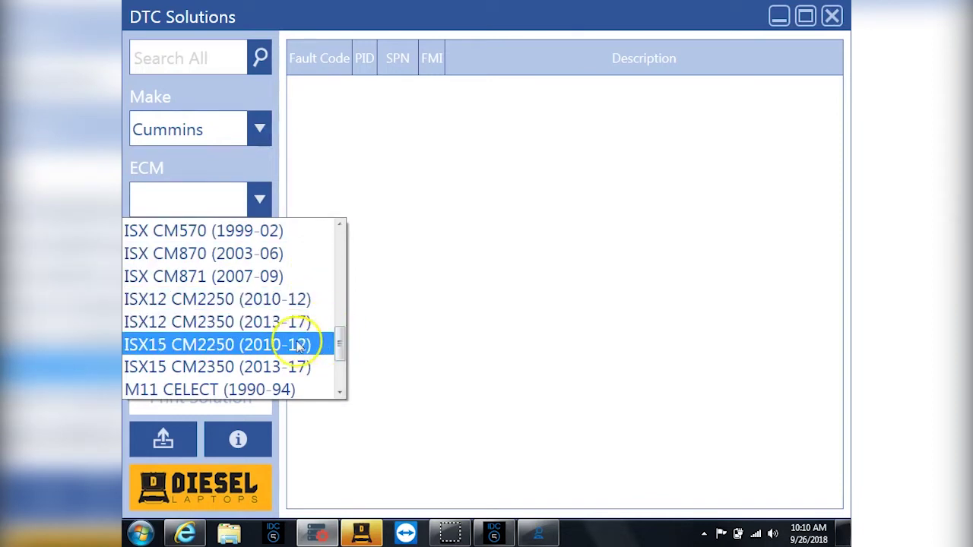
left_click(267, 366)
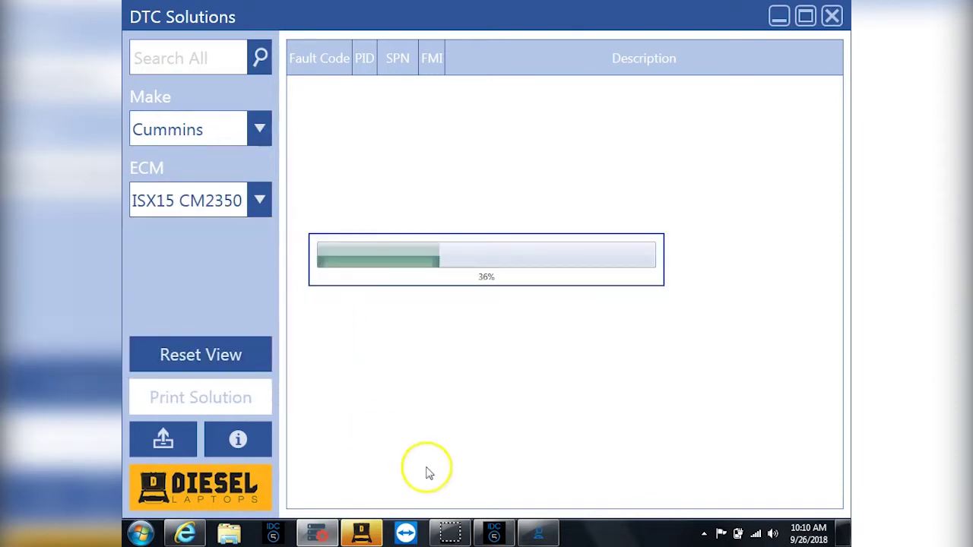
In TEXA IDC5, confirm the first NOx sensor fault is error code 3748, then return to DTC Solutions.
mouse_move(538, 538)
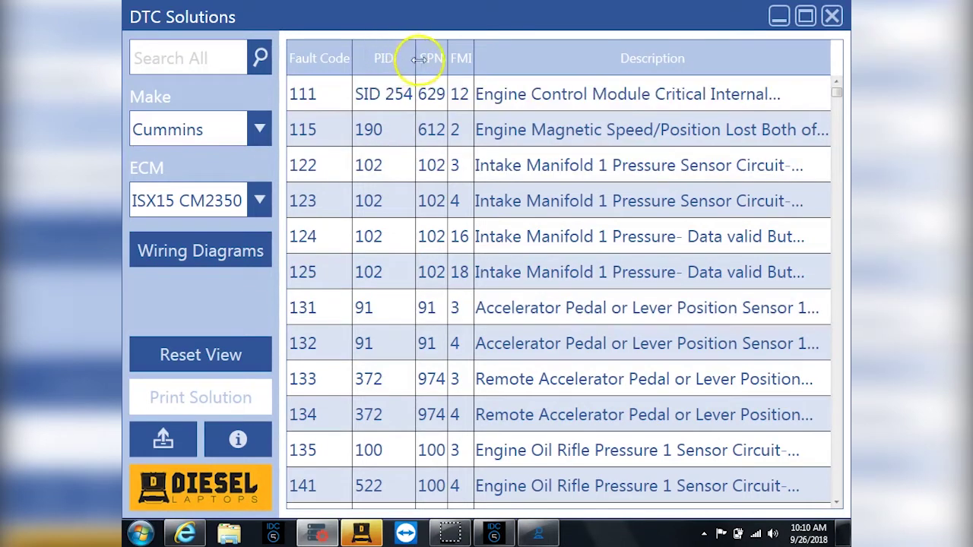
left_click(538, 536)
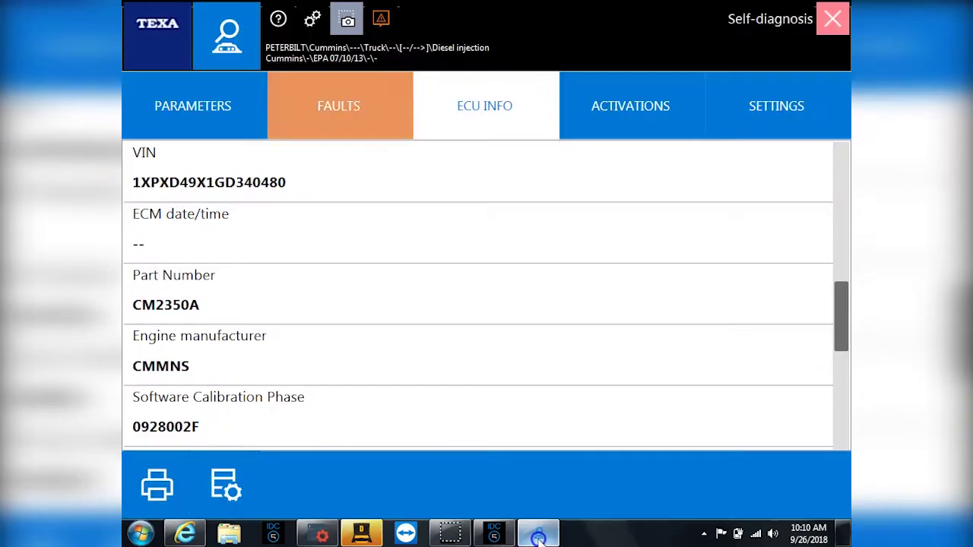
left_click(323, 135)
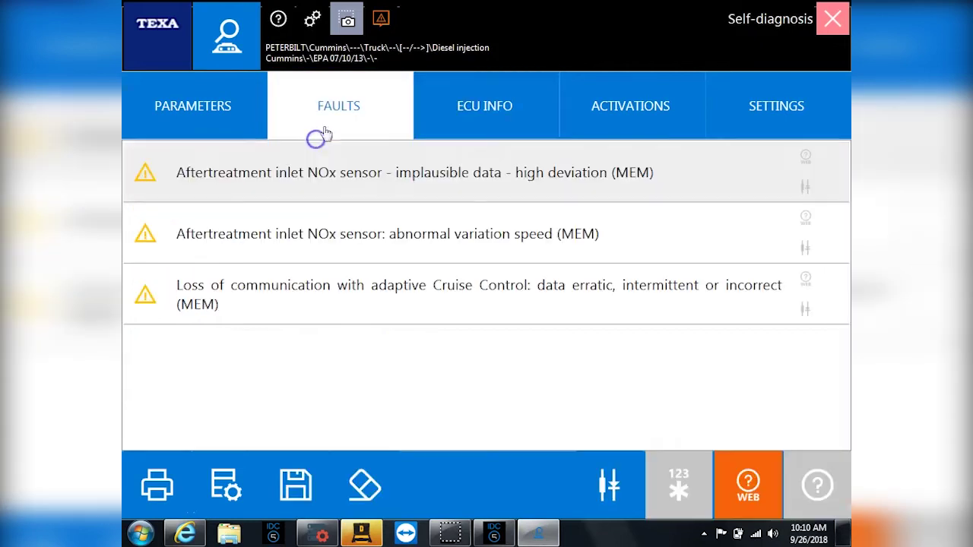
left_click(277, 183)
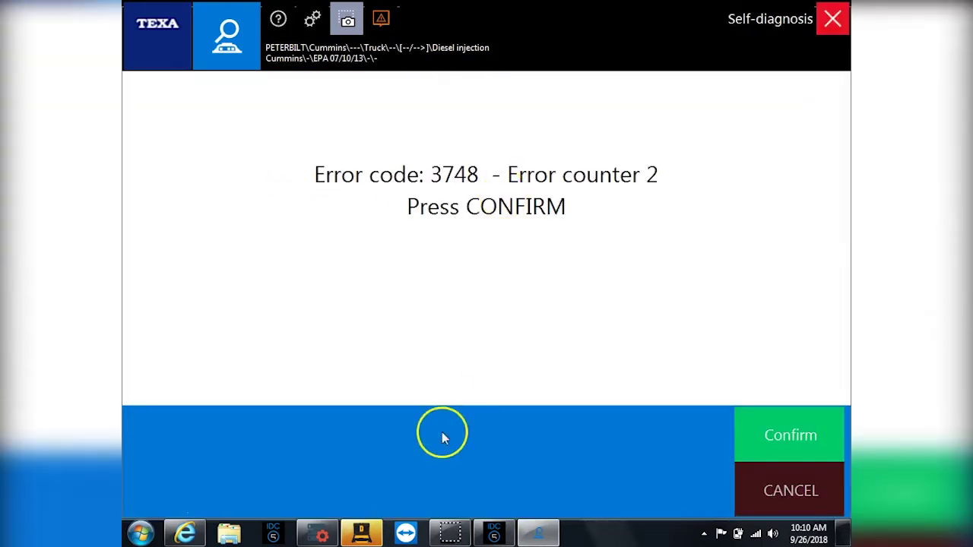
left_click(320, 533)
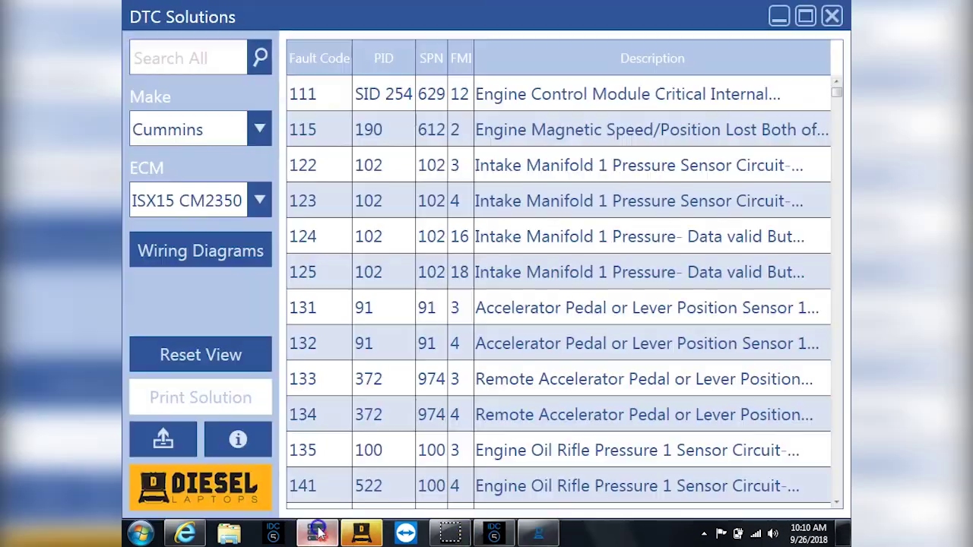
Search all fault codes for 3748 and open its solution.
left_click(173, 53)
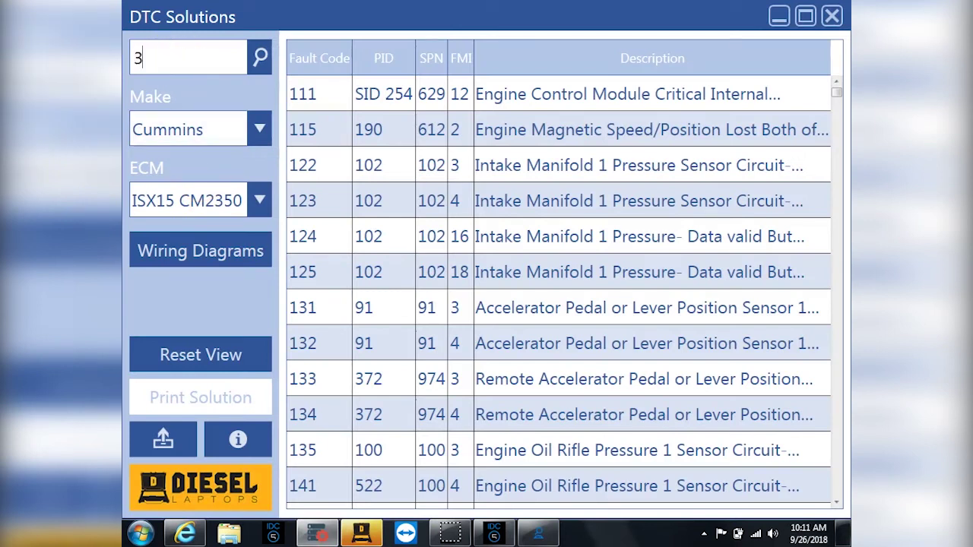
type("3748")
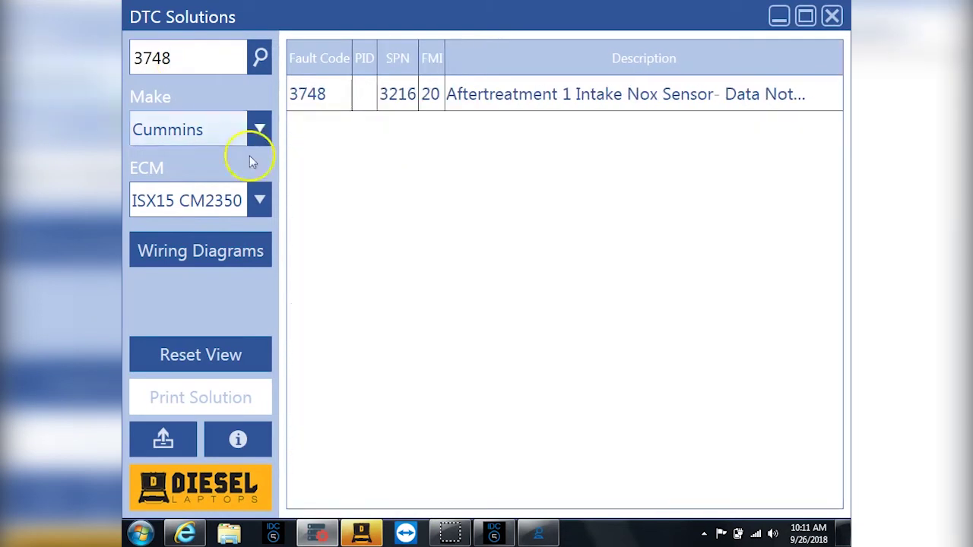
left_click(449, 104)
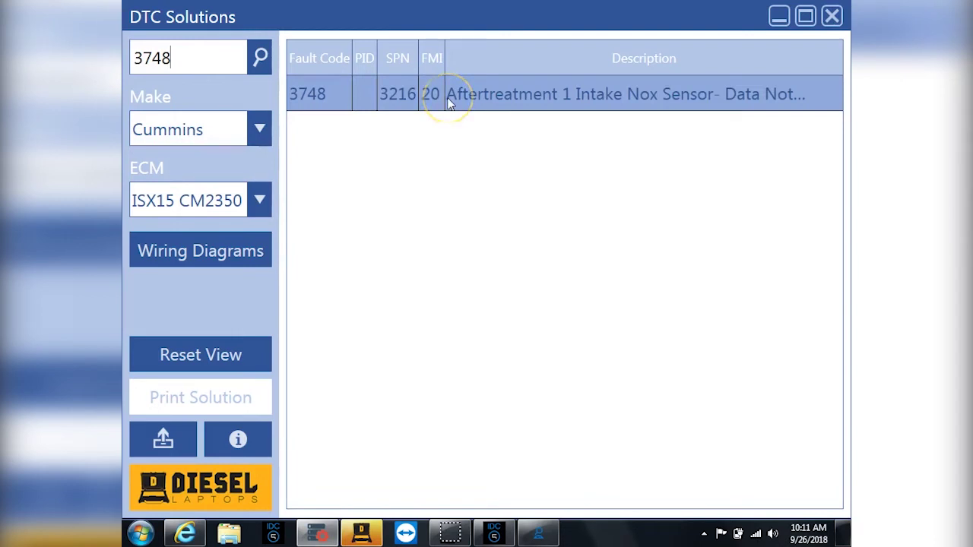
left_click(448, 104)
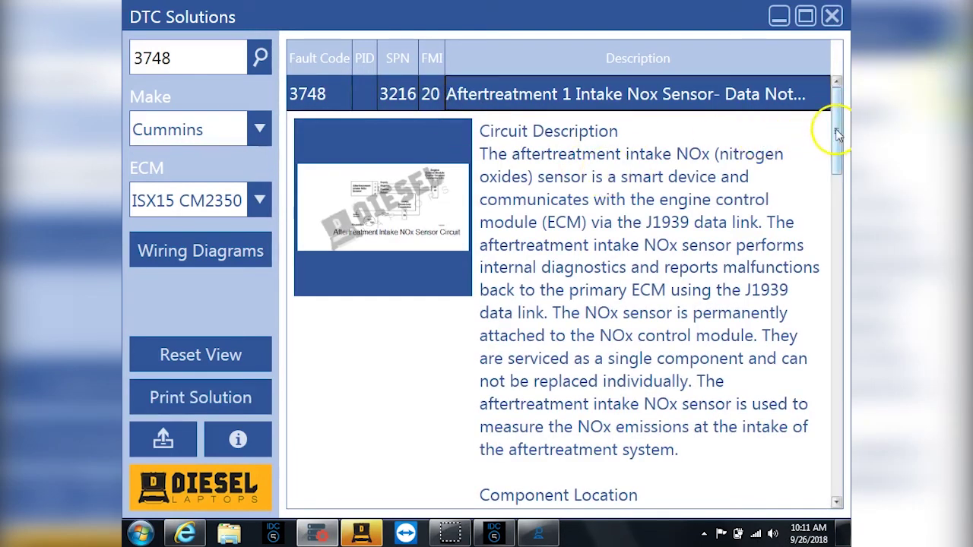
Enlarge and close the NOx sensor circuit diagram, then scroll down to the Possible Cause section.
left_click(384, 194)
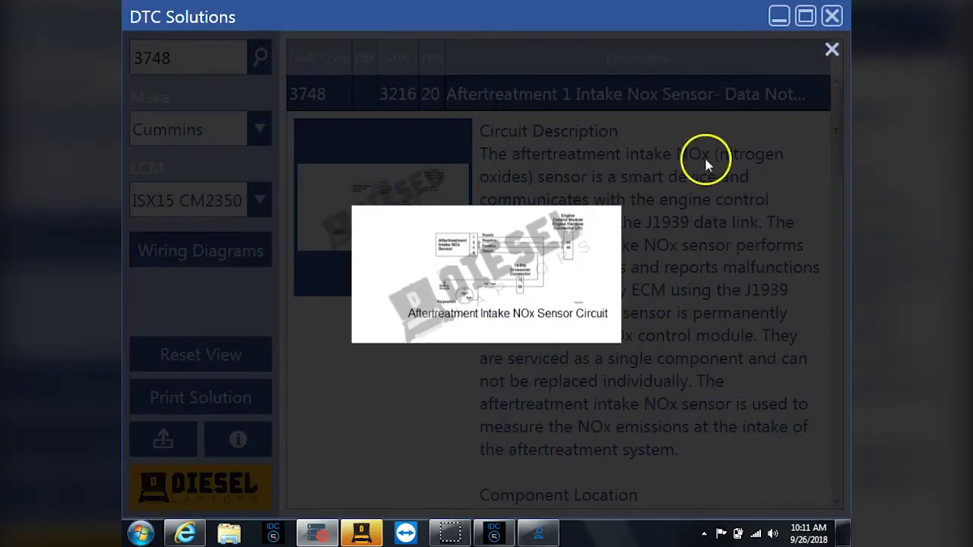
left_click(831, 48)
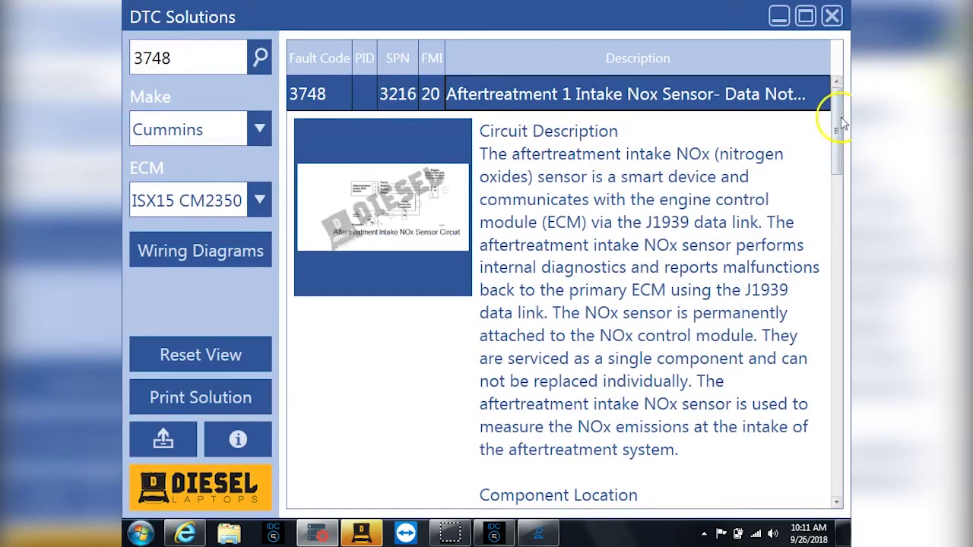
left_click_drag(840, 126, 842, 452)
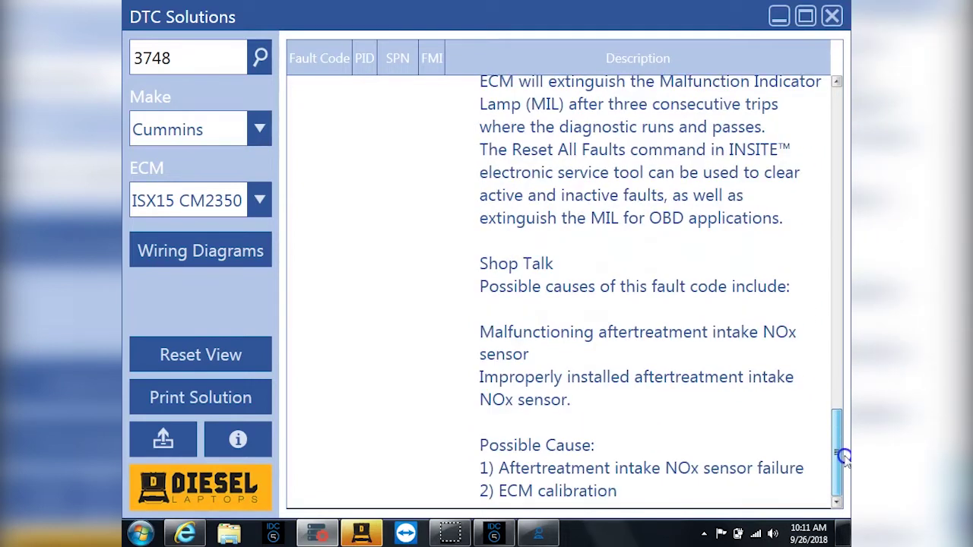
left_click(479, 445)
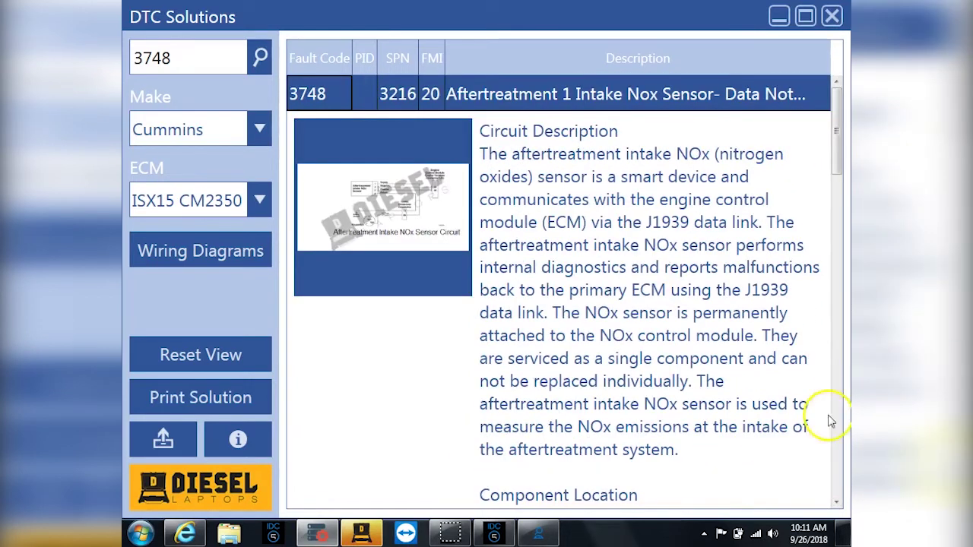
left_click_drag(832, 152, 840, 473)
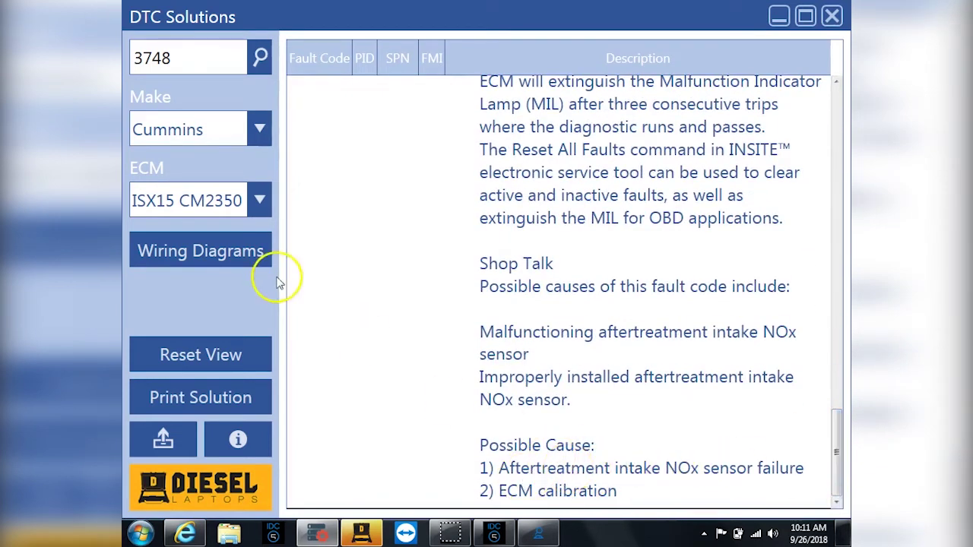
left_click(218, 252)
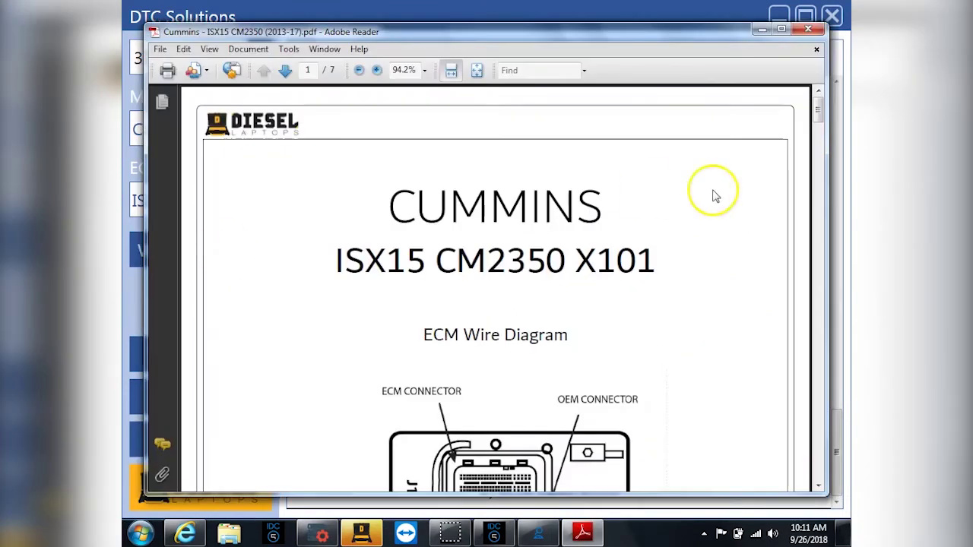
left_click_drag(821, 110, 838, 453)
left_click(808, 30)
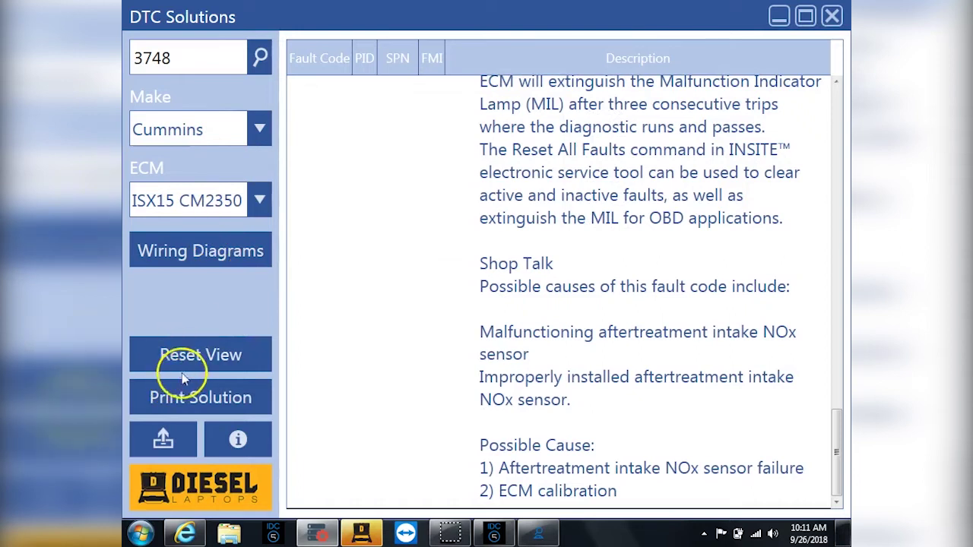
Reset the view and choose make International with the DT466 (2004-06) engine module.
left_click(206, 356)
left_click(209, 143)
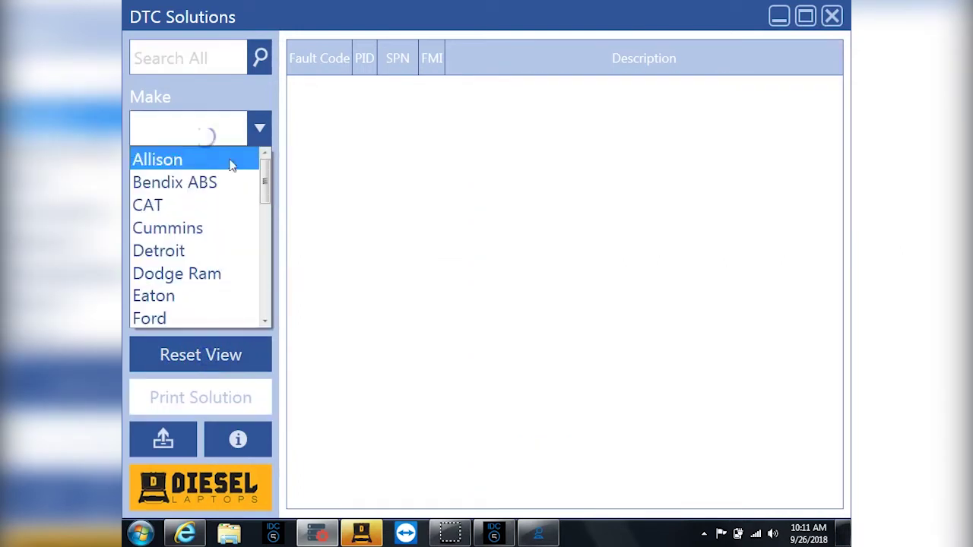
left_click_drag(262, 208, 270, 258)
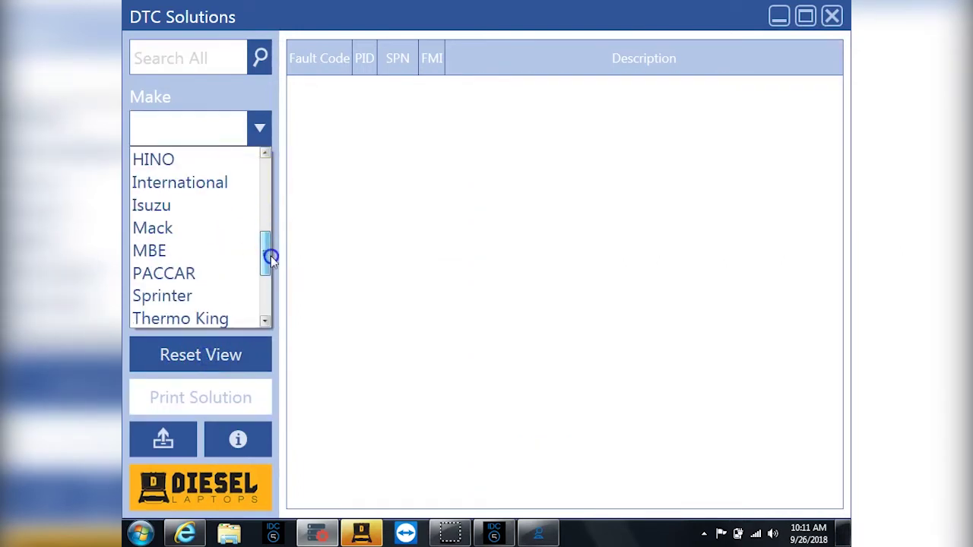
left_click(218, 196)
left_click(205, 199)
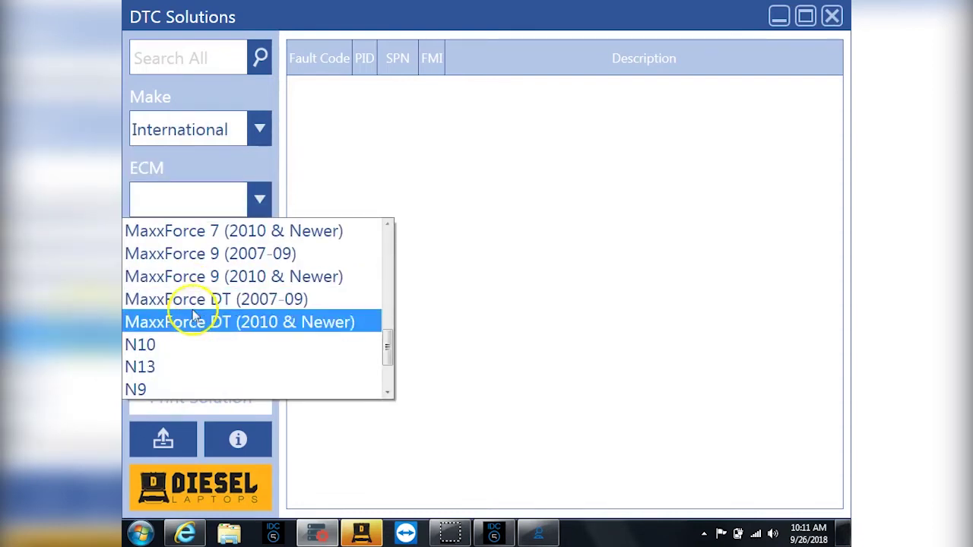
left_click(388, 222)
left_click(387, 244)
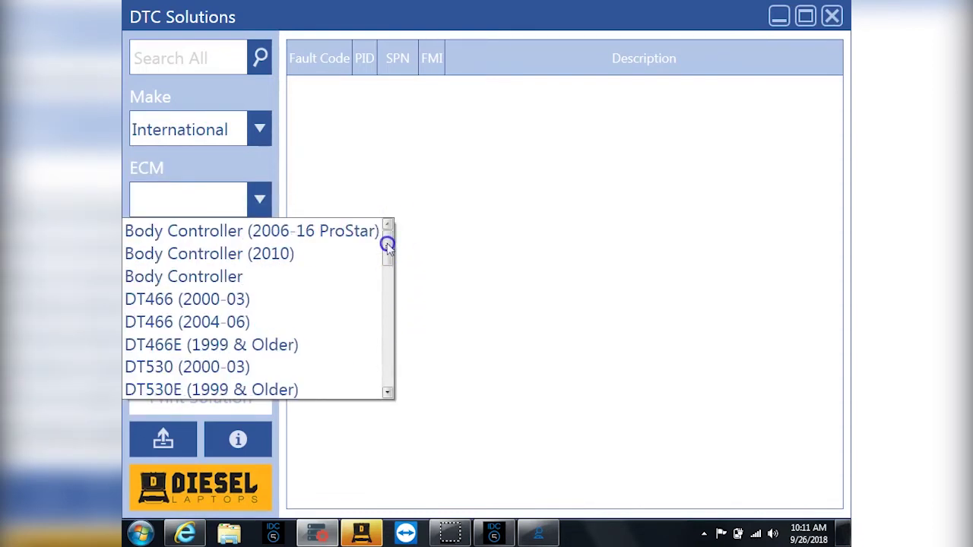
left_click(216, 319)
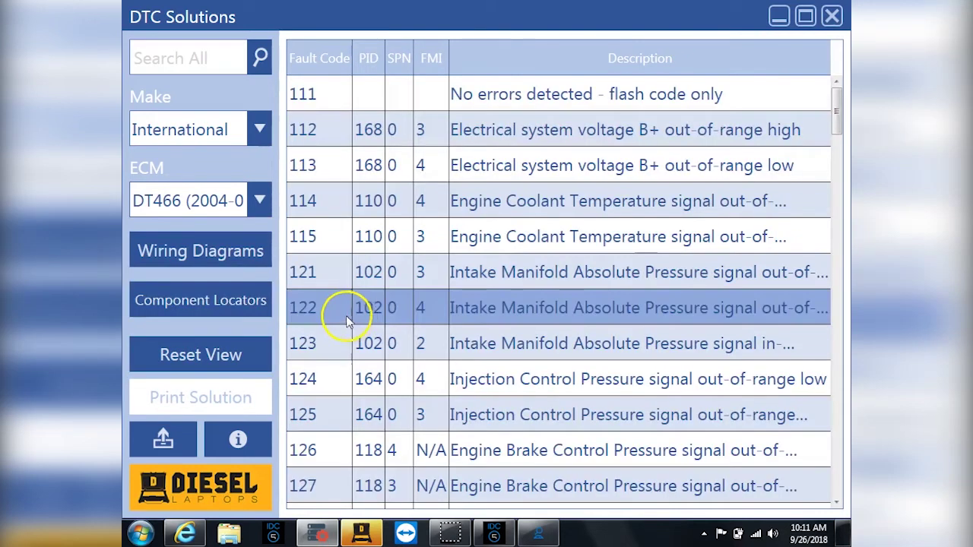
Open the DT466 component locator PDF and page through right, top, front to left side views.
left_click(211, 308)
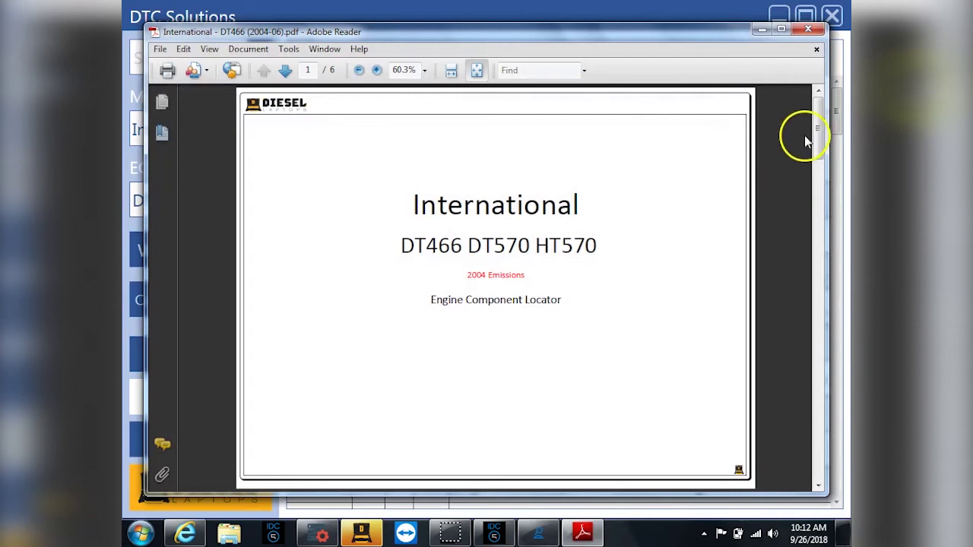
left_click_drag(819, 127, 818, 200)
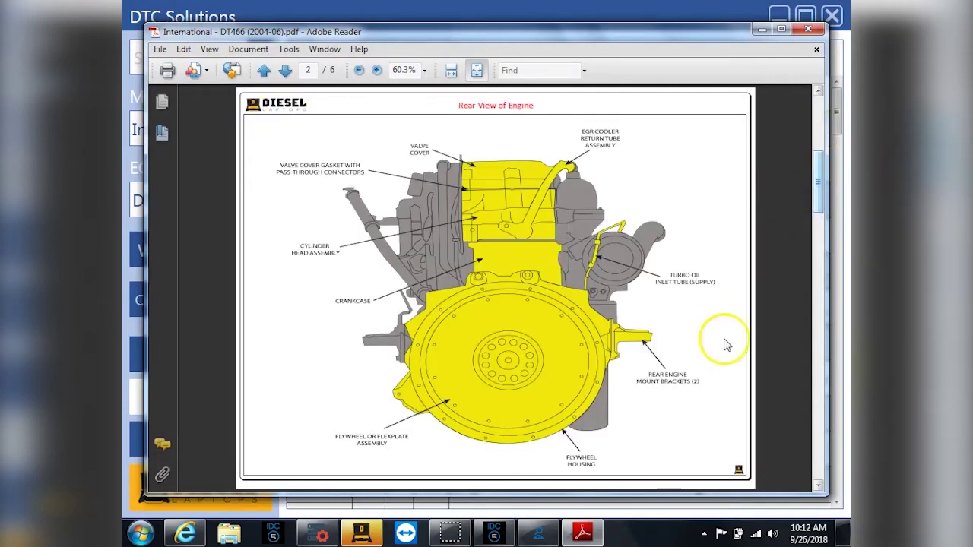
left_click(819, 486)
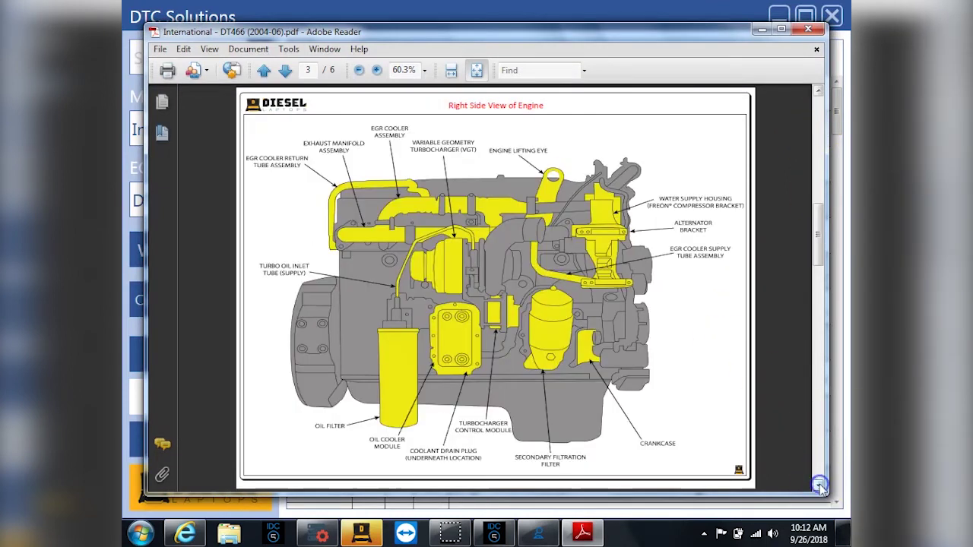
left_click(819, 486)
left_click(820, 486)
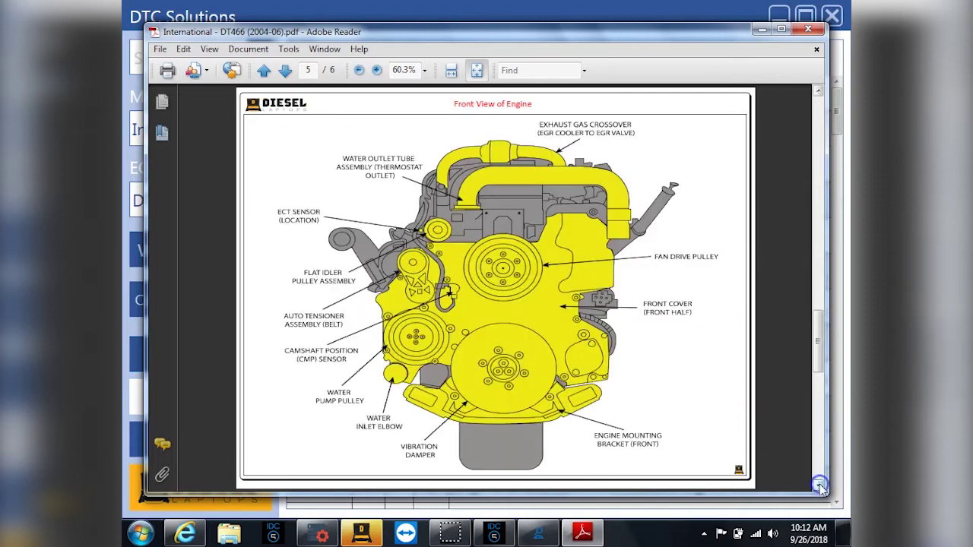
left_click(820, 486)
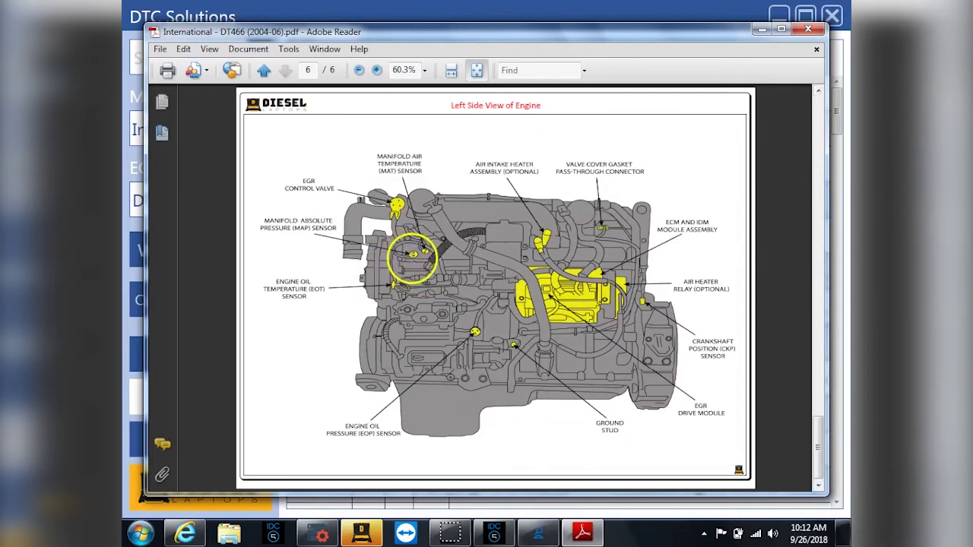
Close the engine PDF, acknowledge error code 3748, and scroll through the ECU information.
left_click(809, 31)
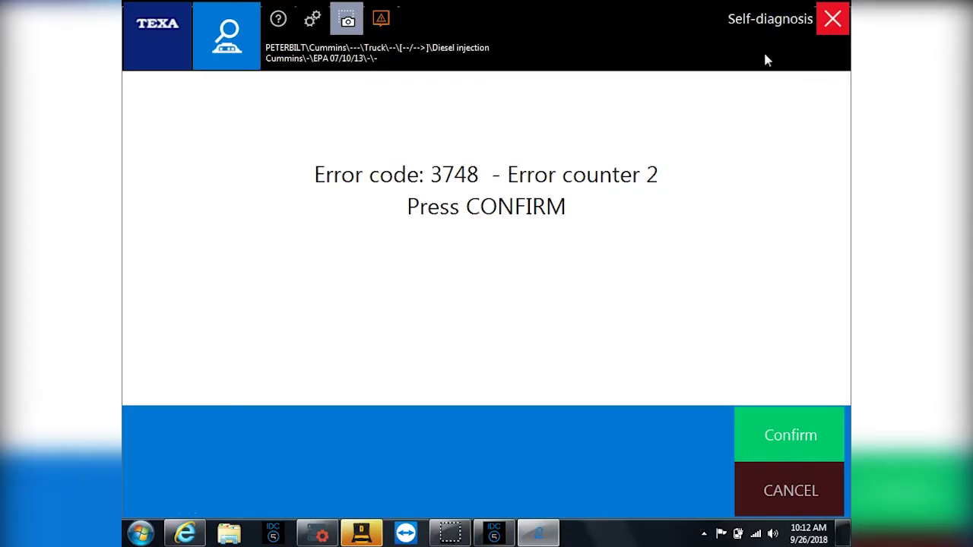
left_click(782, 423)
left_click(502, 128)
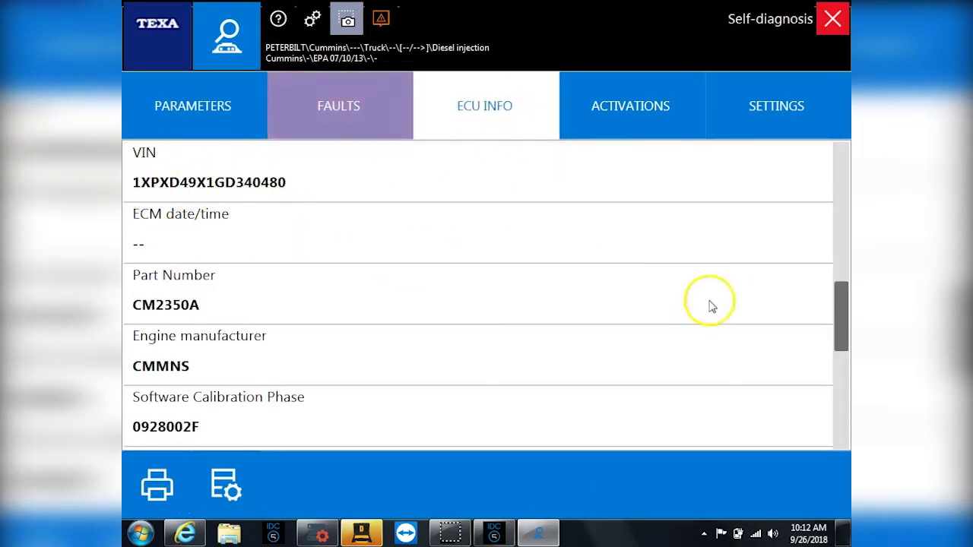
left_click_drag(836, 322, 836, 182)
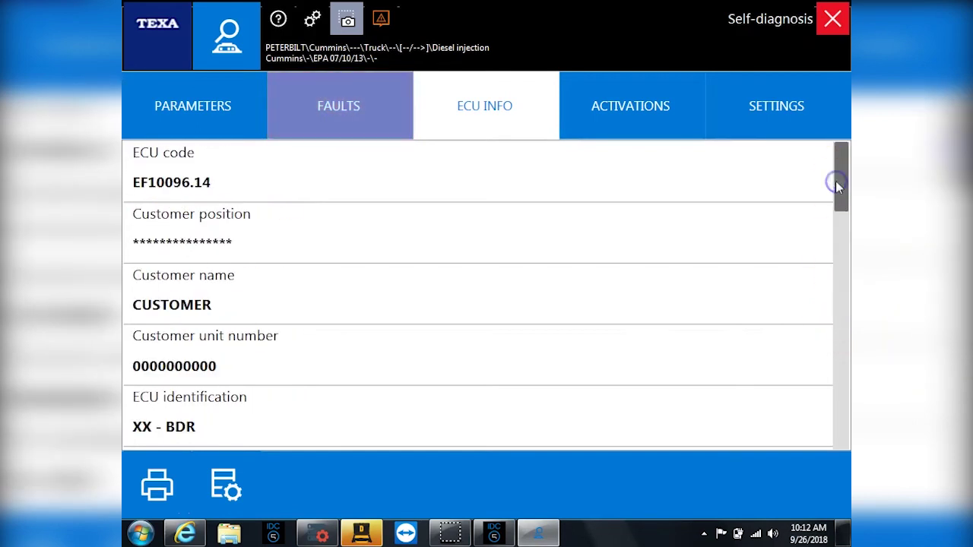
Scroll through the activation tests, then show the Settings page with particulate filter regeneration and PTO options.
left_click(648, 128)
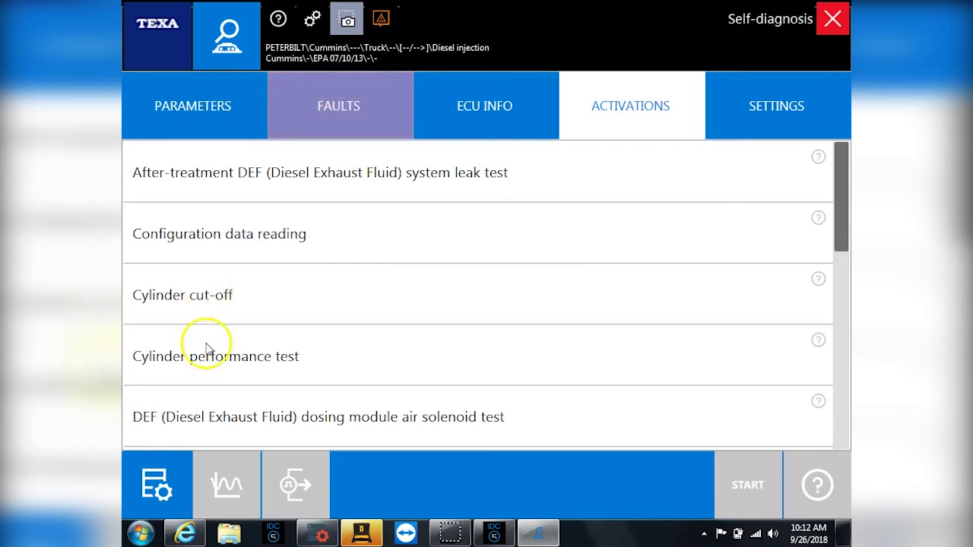
left_click_drag(844, 201, 844, 405)
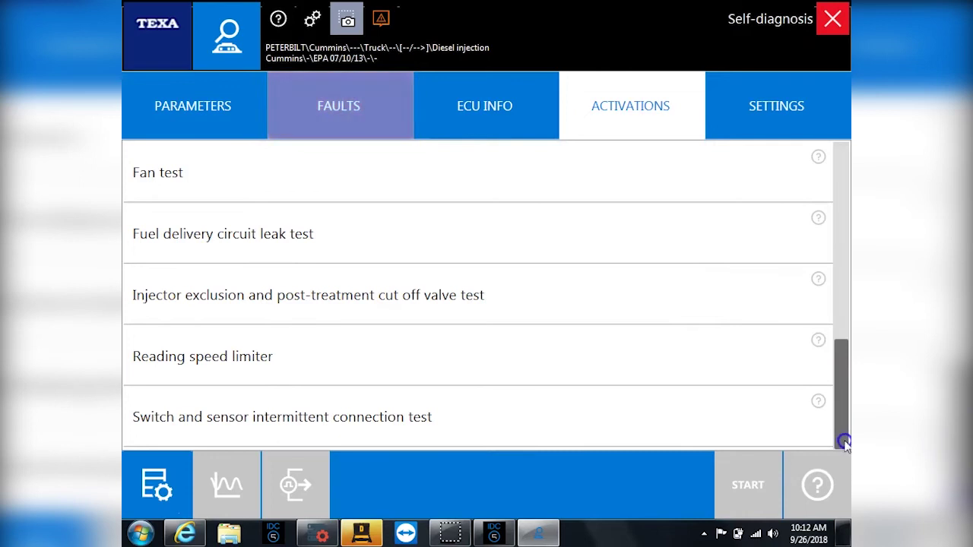
left_click(762, 125)
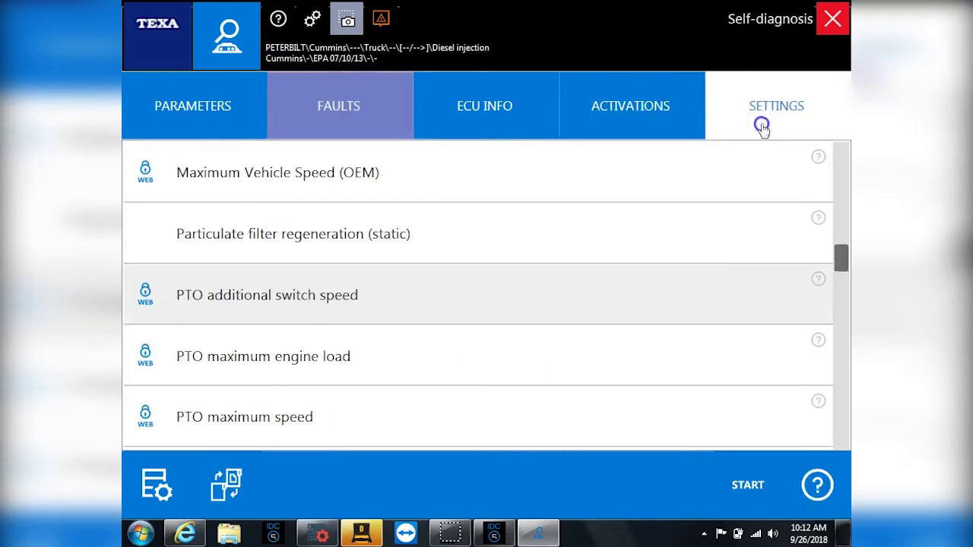
left_click(516, 239)
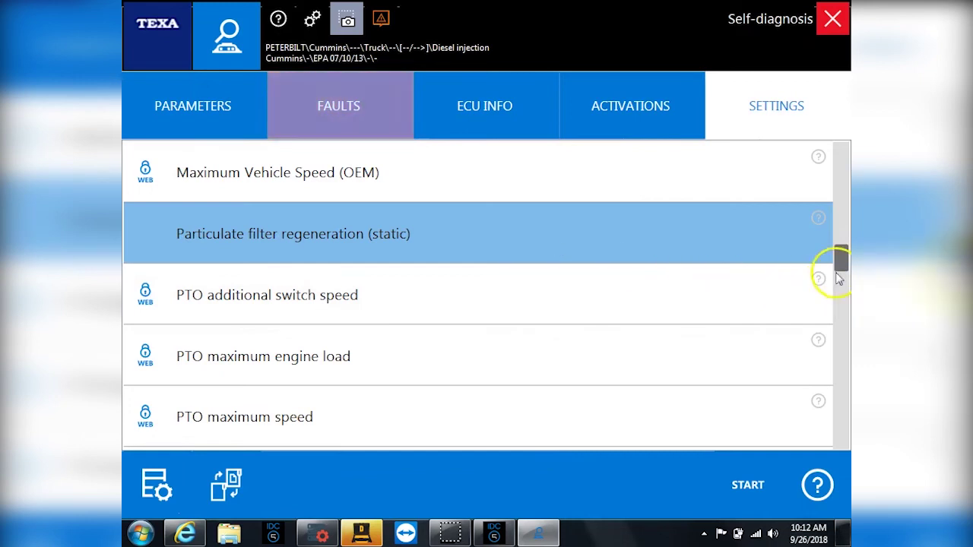
left_click_drag(840, 265, 841, 148)
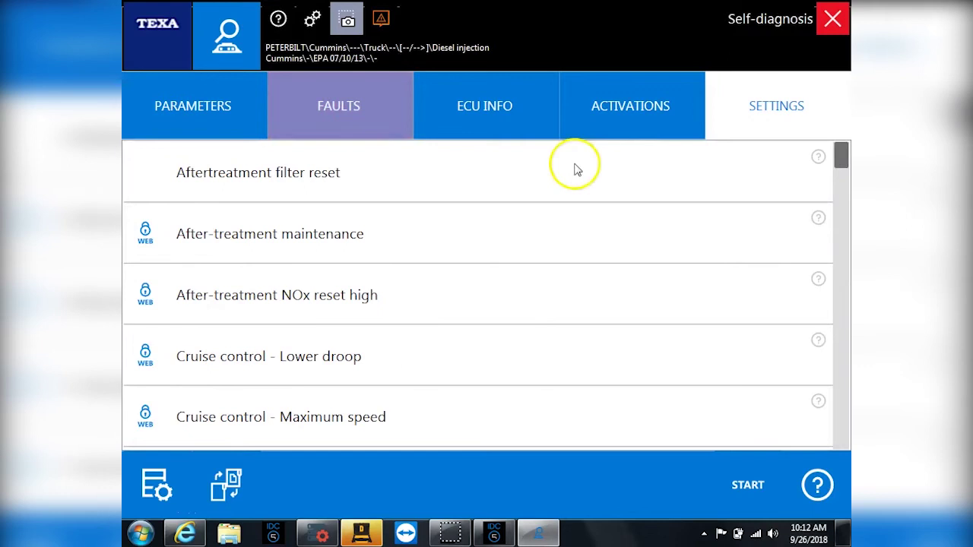
left_click(532, 172)
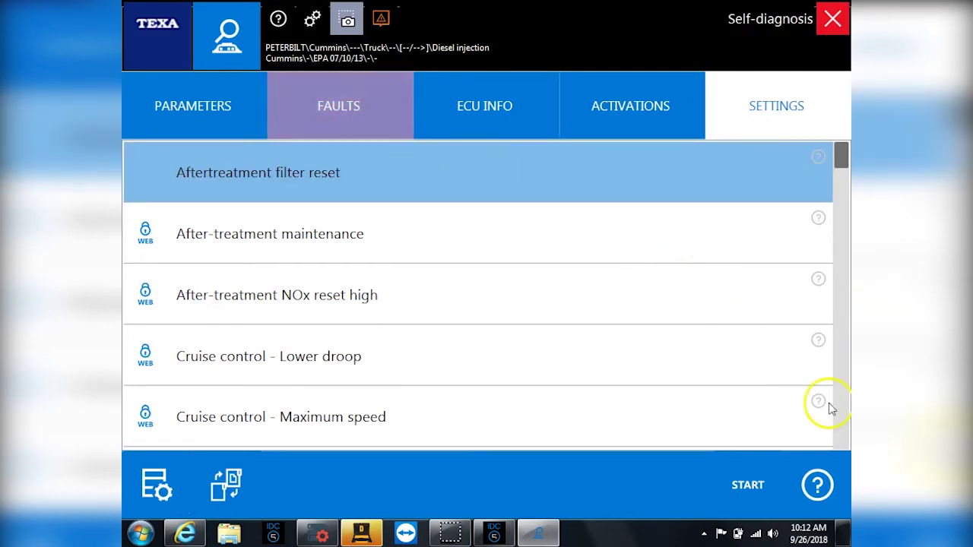
left_click(840, 410)
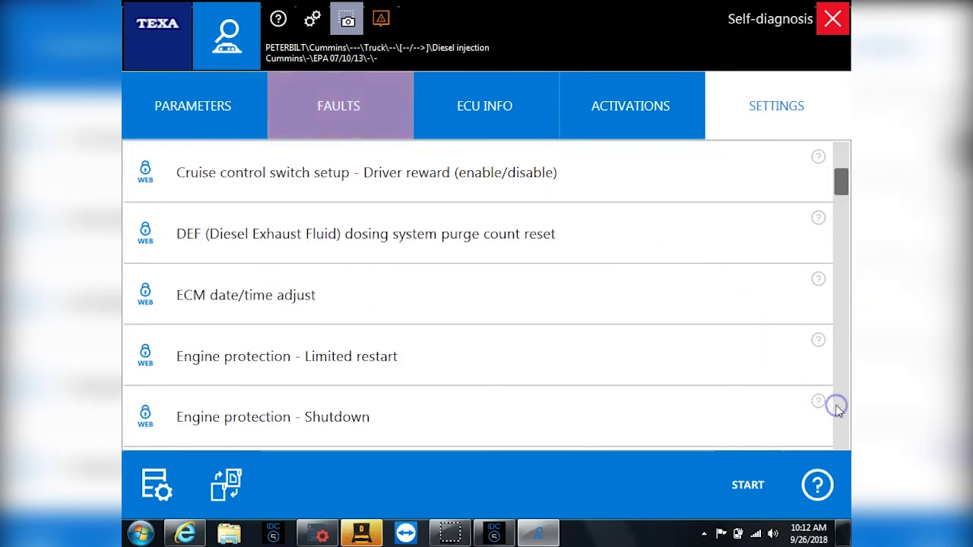
left_click(837, 408)
left_click(837, 407)
left_click(836, 408)
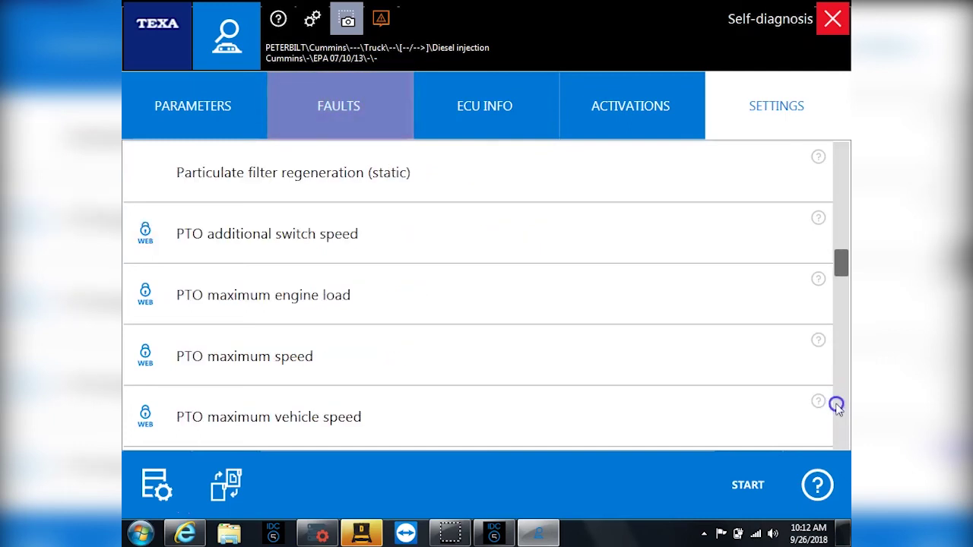
left_click(837, 408)
left_click(837, 408)
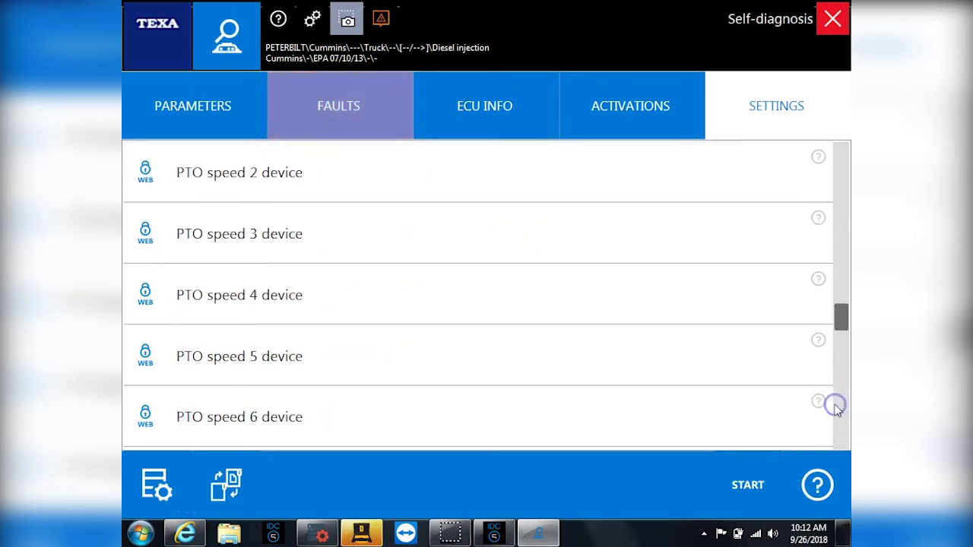
left_click(837, 408)
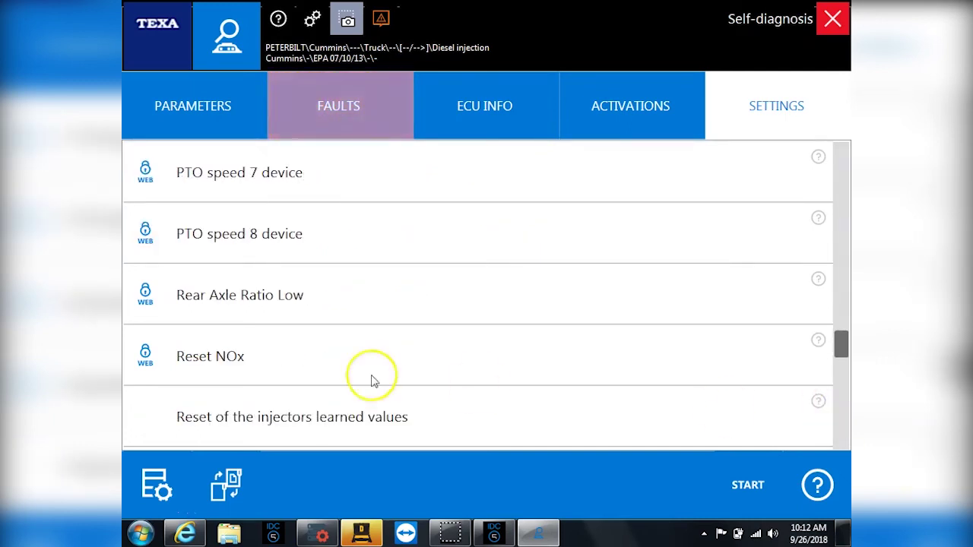
left_click(275, 405)
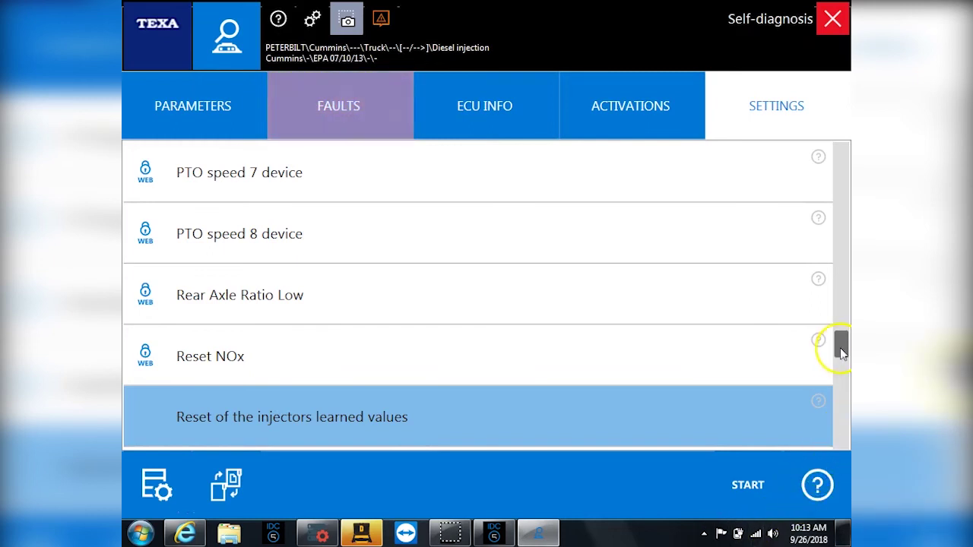
left_click(569, 355)
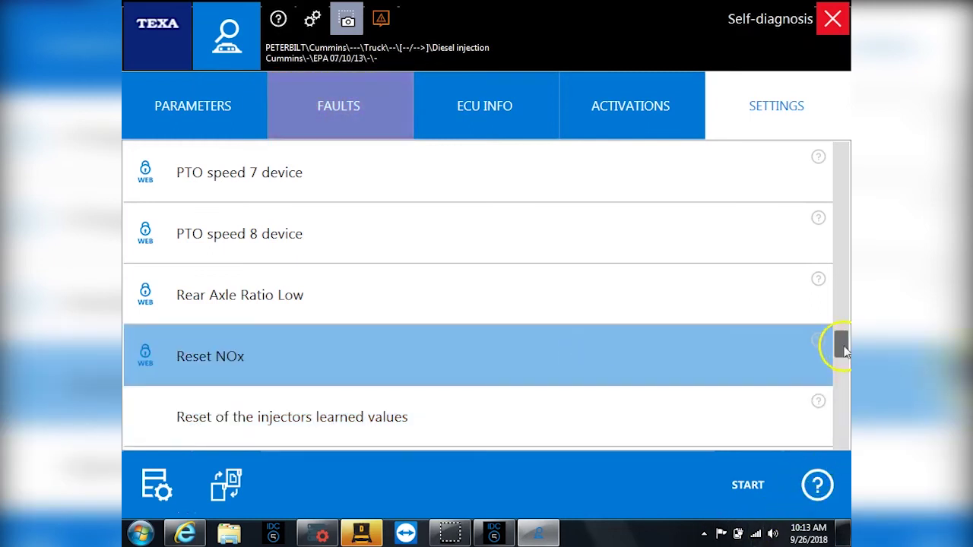
left_click_drag(843, 352, 844, 370)
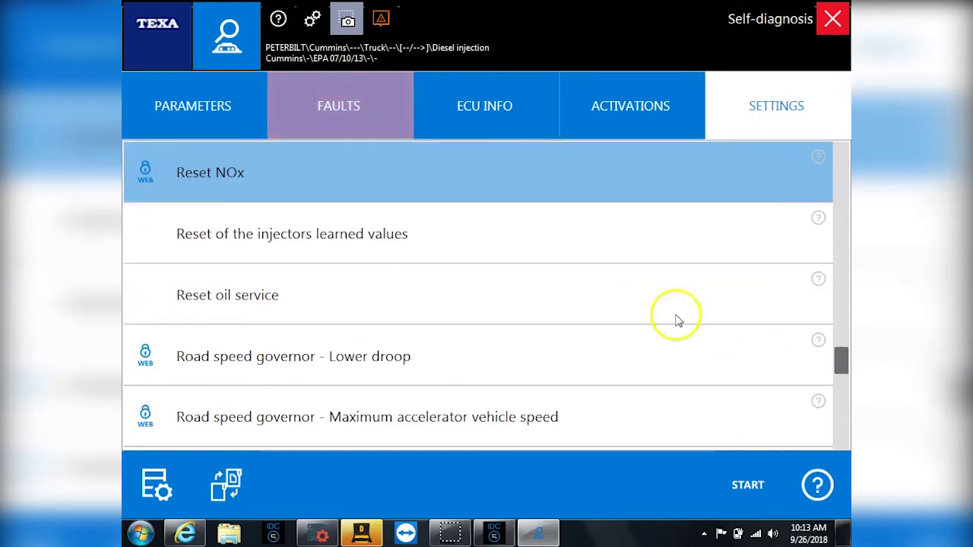
left_click(617, 297)
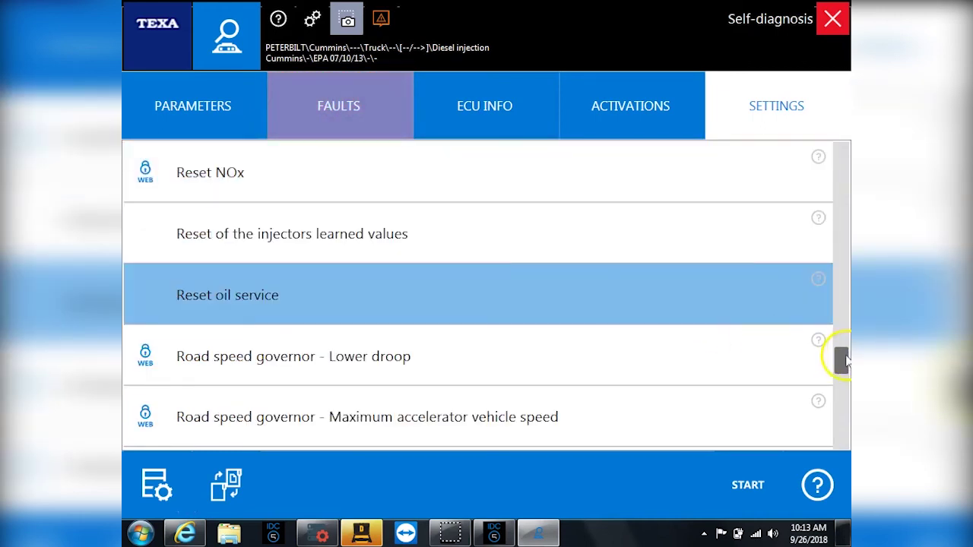
left_click_drag(844, 364, 846, 449)
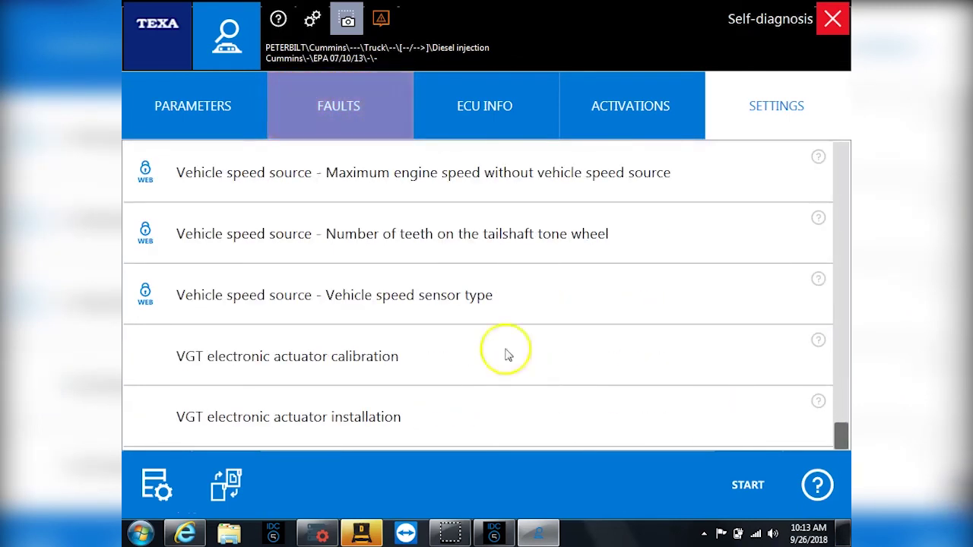
left_click(295, 349)
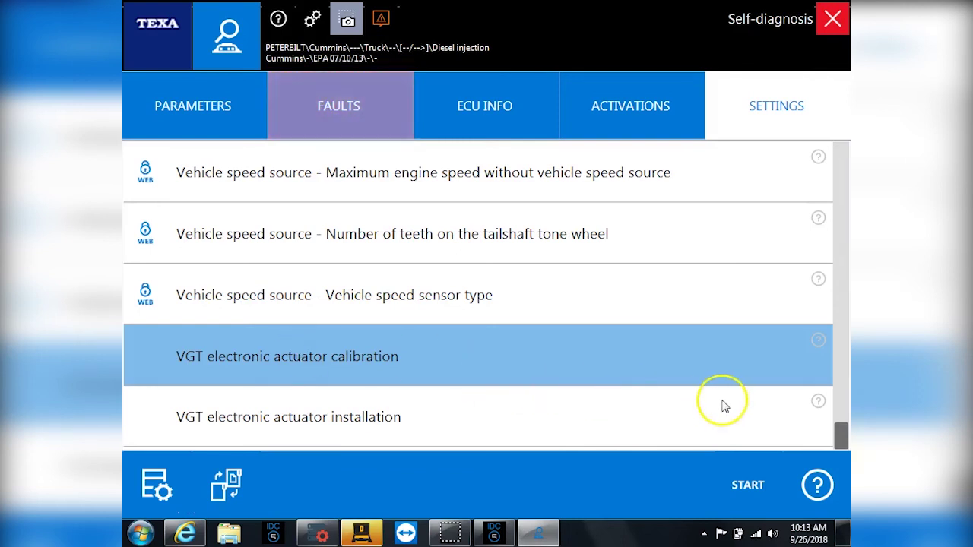
left_click(837, 165)
scroll(838, 164, "up", 10)
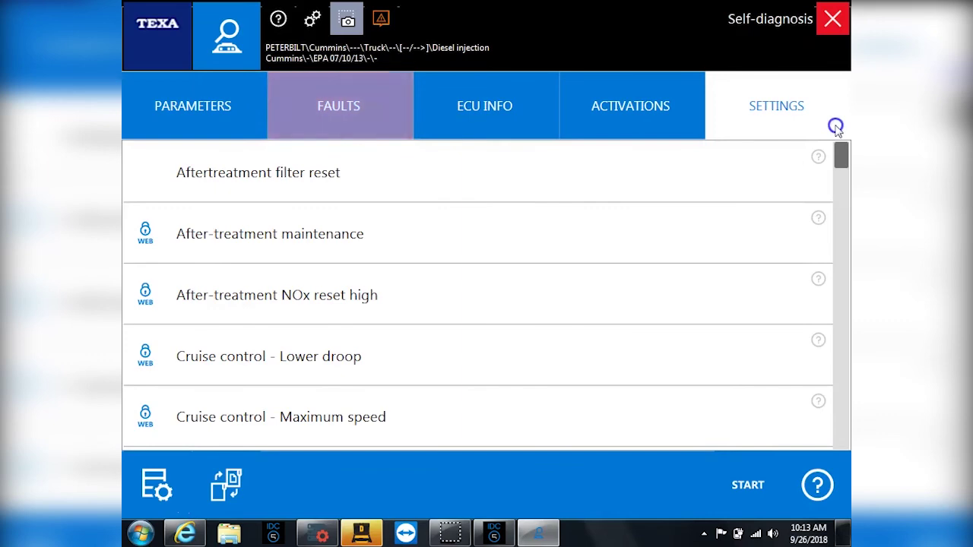
Close the Self-diagnosis session and confirm ending communication with the Cummins control unit.
left_click(828, 18)
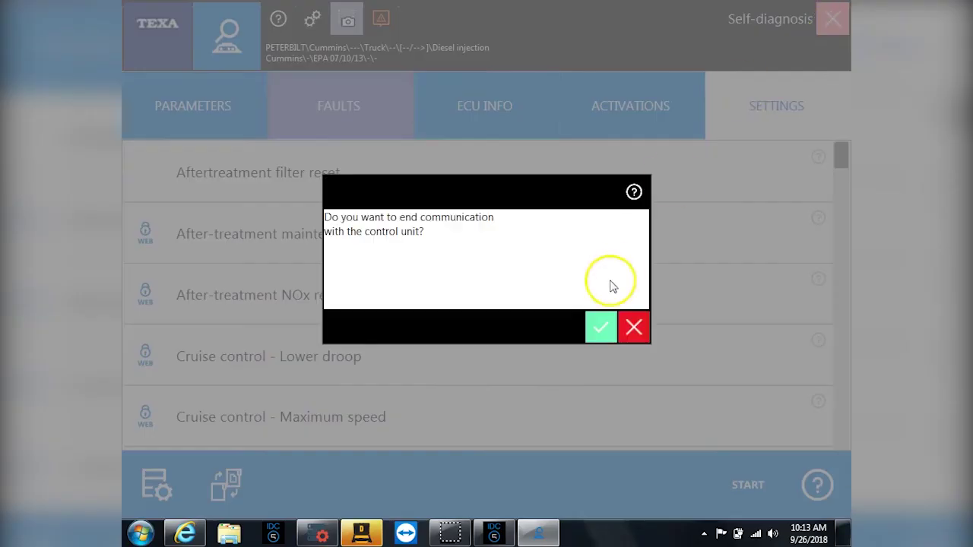
left_click(602, 327)
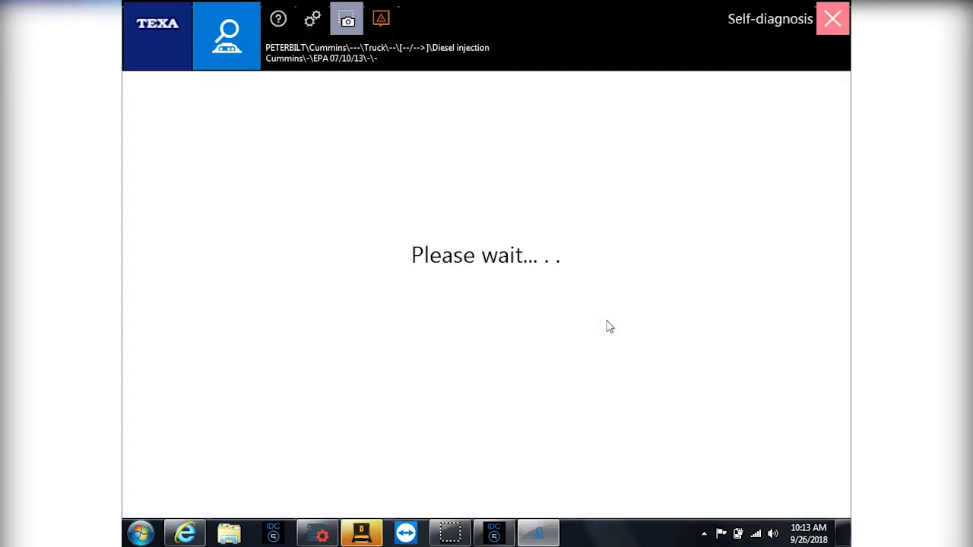